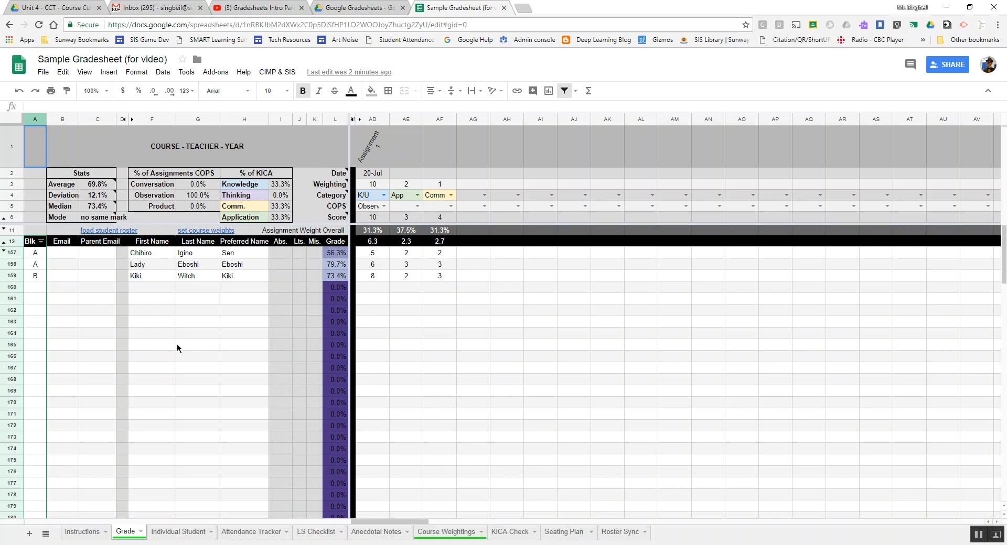
# - Review the student and parent email cells in columns B and C for the three student rows
pyautogui.click(98, 253)
pyautogui.click(99, 264)
pyautogui.click(100, 278)
pyautogui.click(71, 252)
pyautogui.click(98, 254)
pyautogui.click(103, 278)
pyautogui.click(101, 265)
# - Fill in the first and third students' parent email addresses and verify all three
pyautogui.click(100, 252)
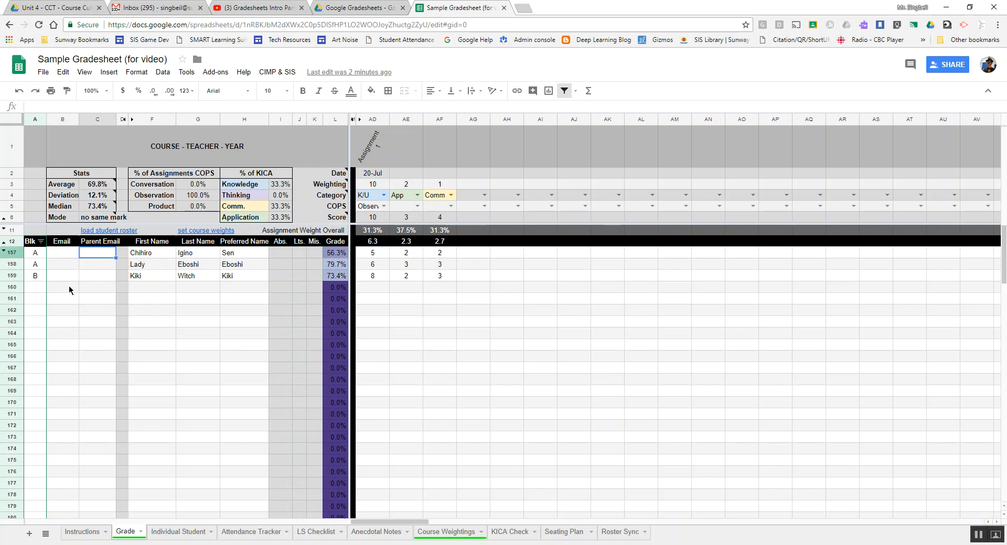
pyautogui.click(102, 277)
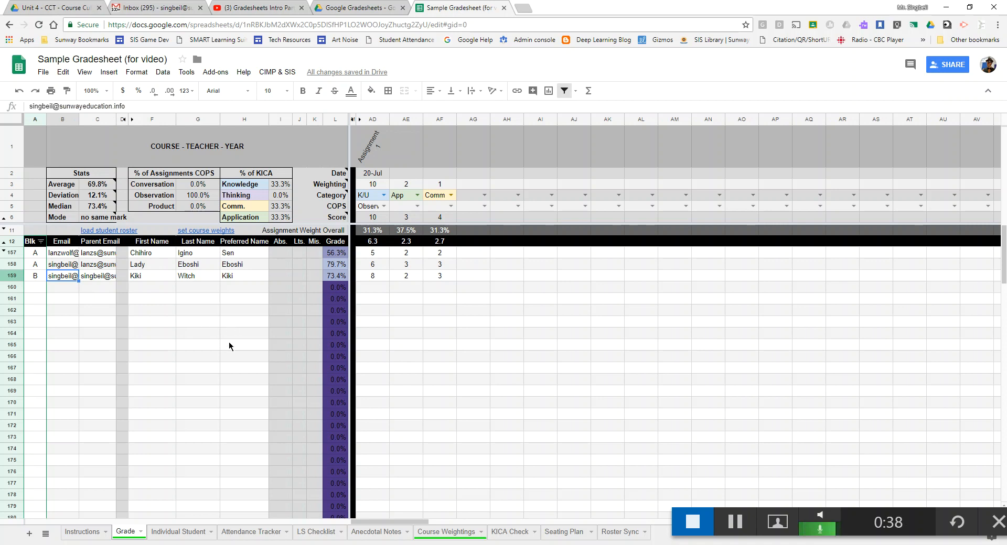
pyautogui.click(62, 253)
pyautogui.click(93, 254)
pyautogui.click(96, 265)
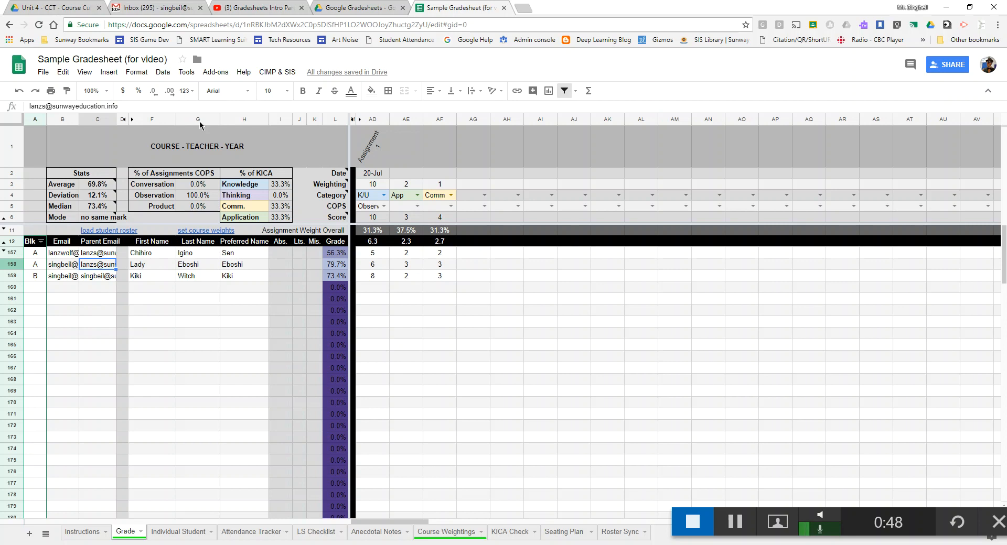
# - Launch formMule - Email Merge Utility from Add-ons and authorize it with the Google account
pyautogui.click(213, 72)
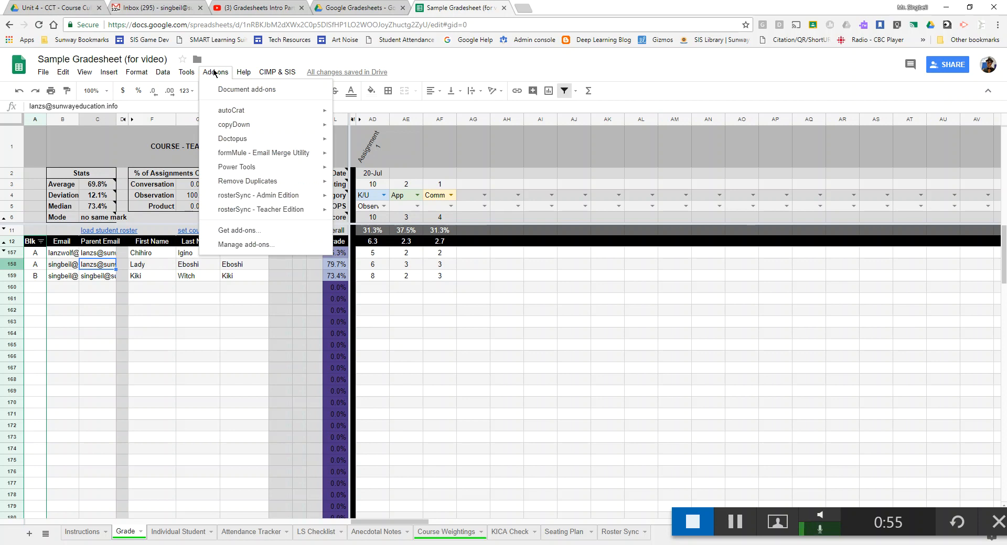
pyautogui.moveTo(263, 155)
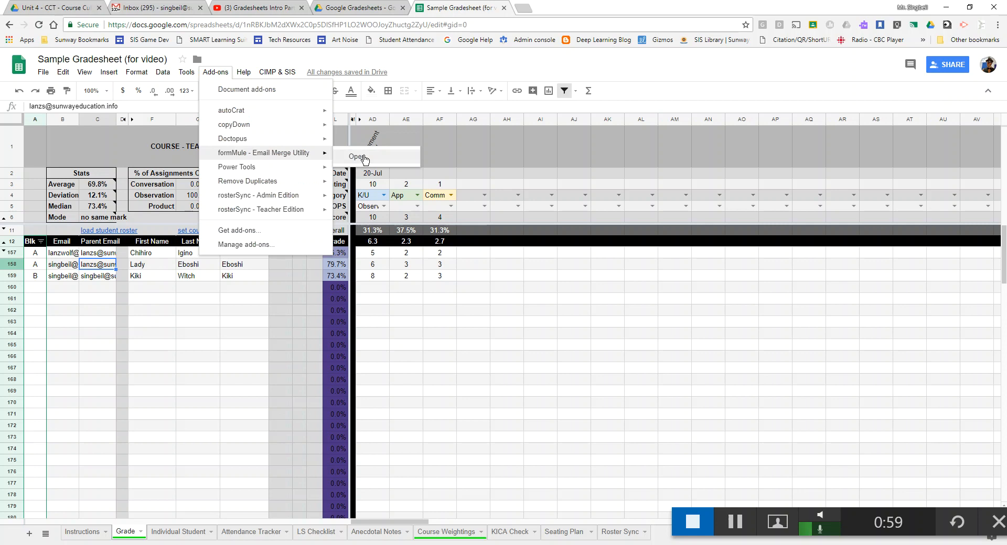
pyautogui.click(395, 158)
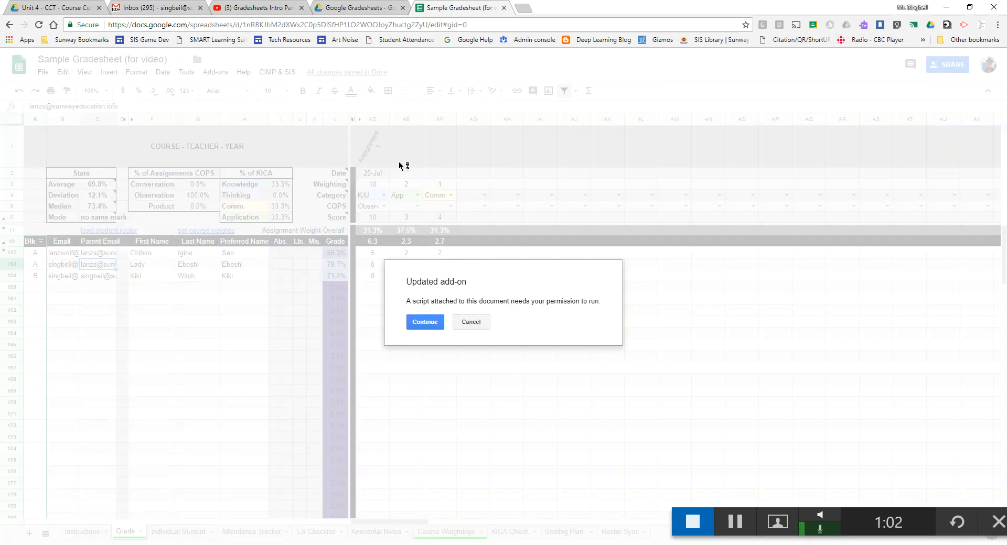
pyautogui.click(423, 323)
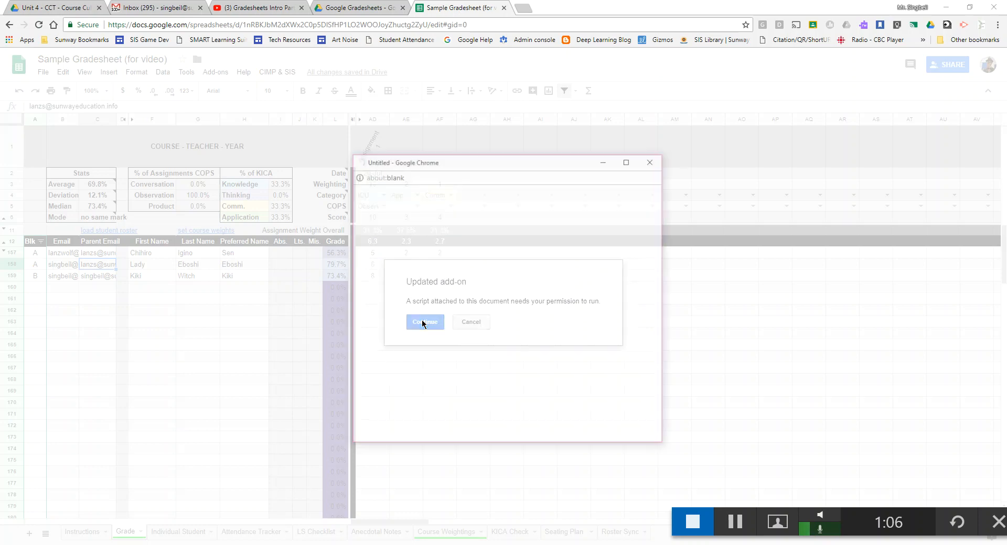
pyautogui.click(454, 290)
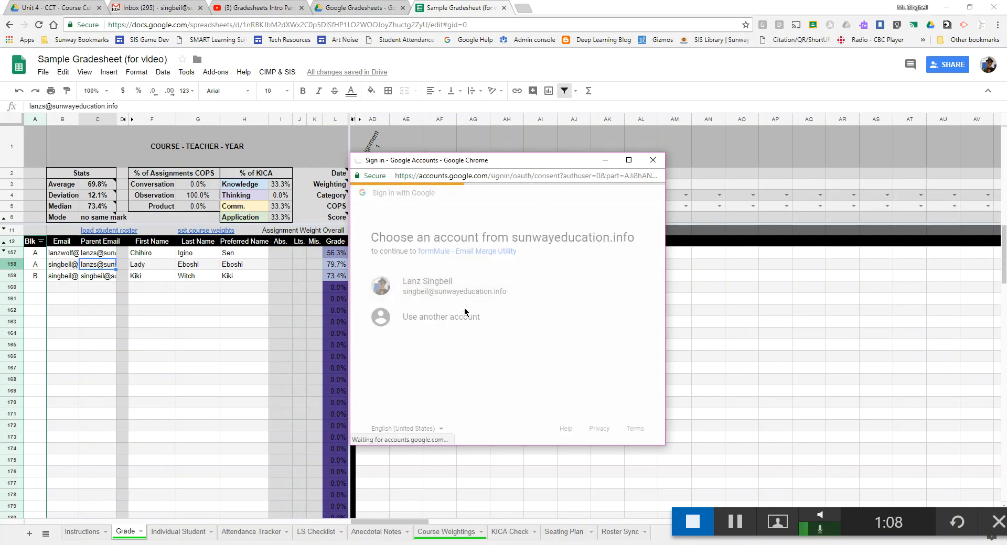
pyautogui.scroll(-3, 465, 341)
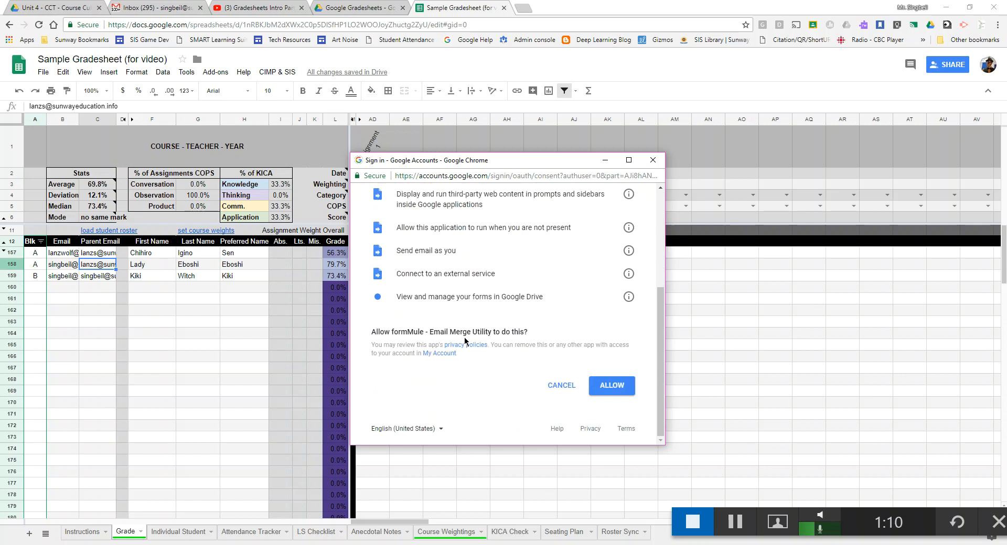
pyautogui.click(603, 384)
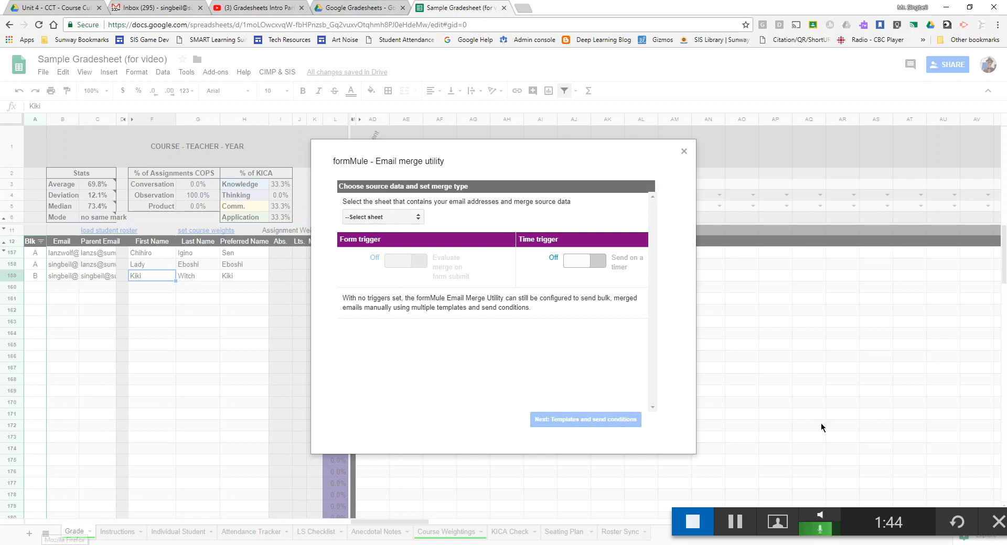
# - Use 'background marks sheet' as formMule's source data and advance to templates and send conditions
pyautogui.click(403, 217)
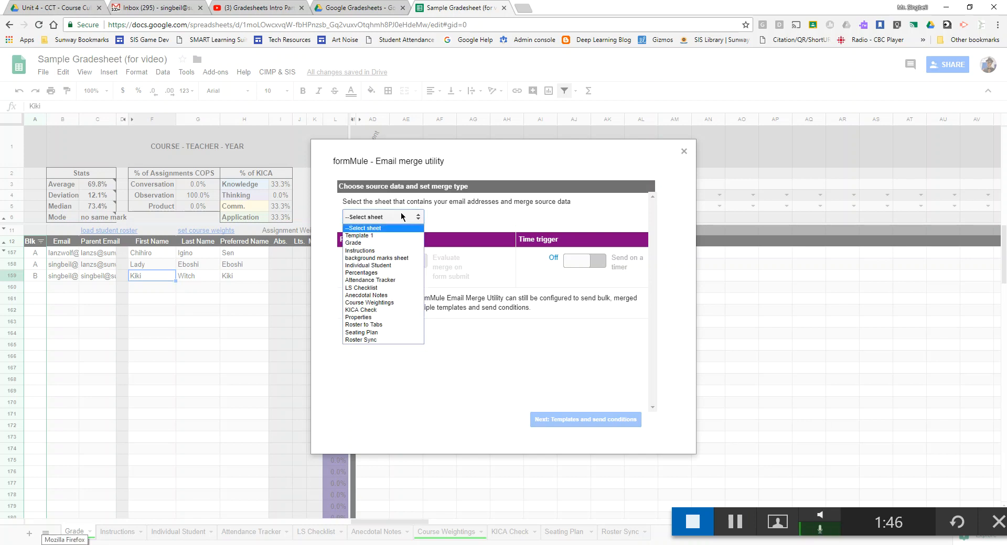
pyautogui.click(389, 259)
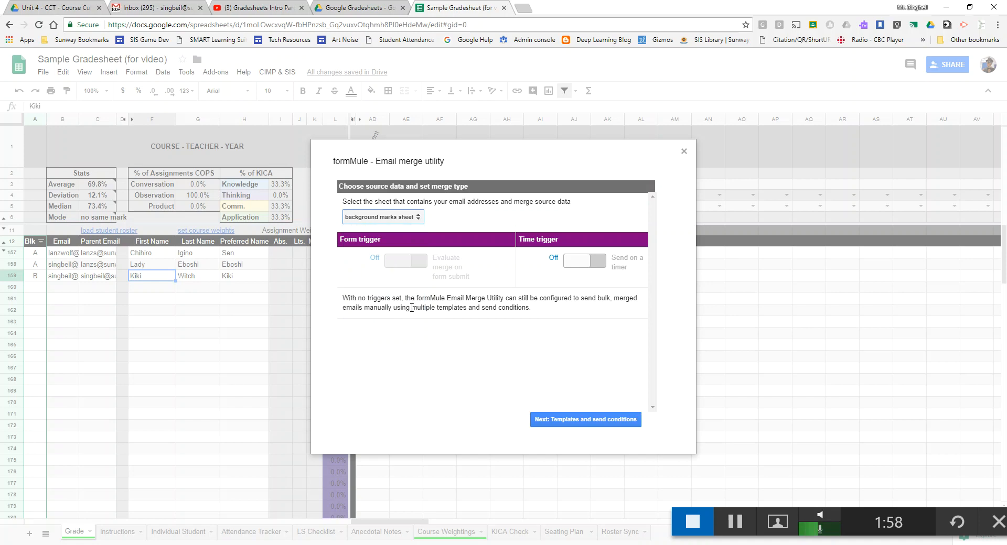
pyautogui.click(565, 423)
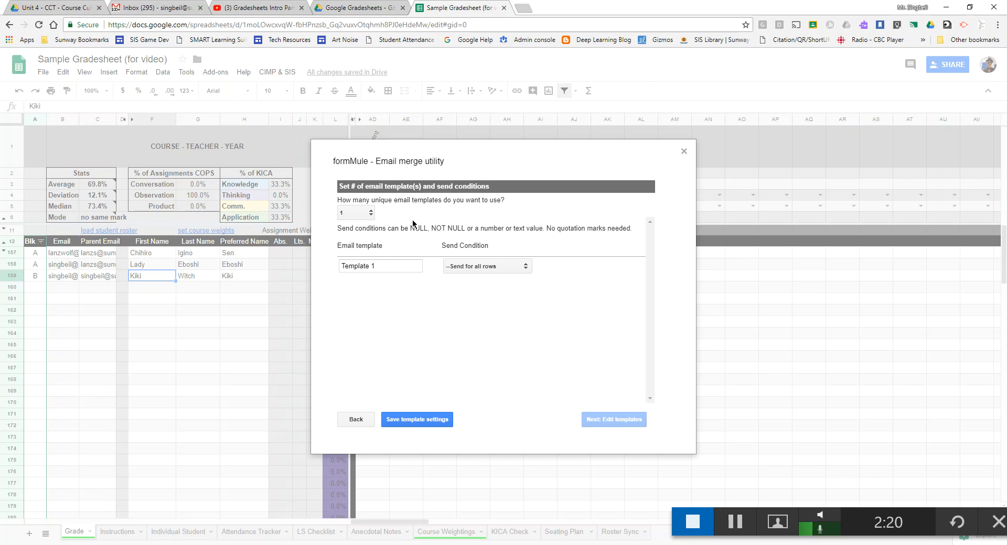
# - Keep the template count at 1 and rename Template 1 to 'Email Template for Students'
pyautogui.click(371, 213)
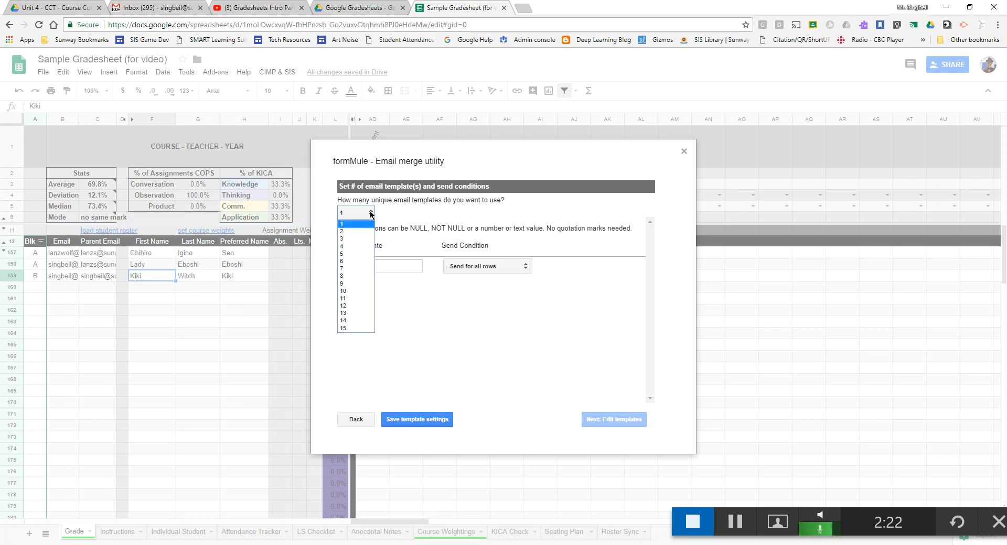
pyautogui.click(357, 232)
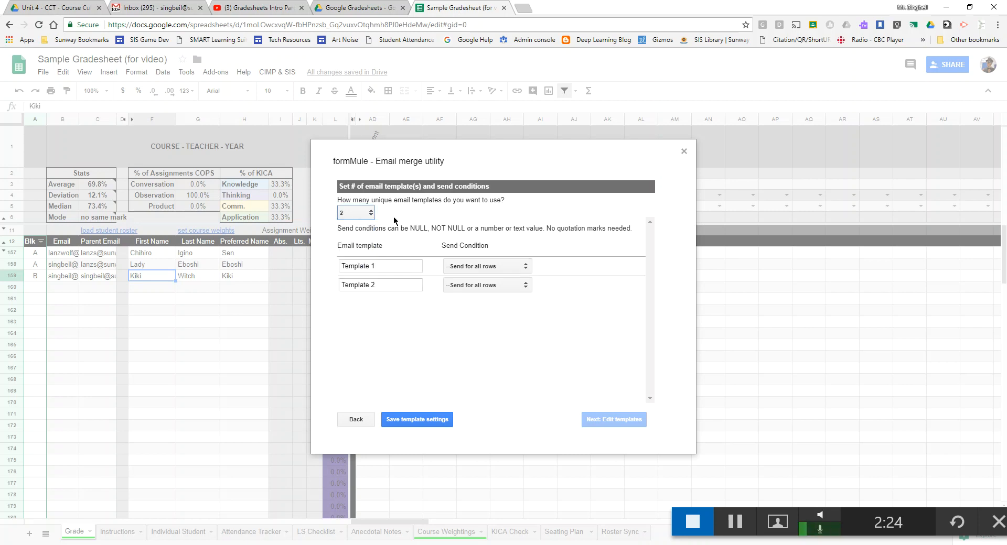
pyautogui.click(360, 213)
pyautogui.click(359, 224)
pyautogui.moveTo(340, 224); pyautogui.dragTo(492, 237)
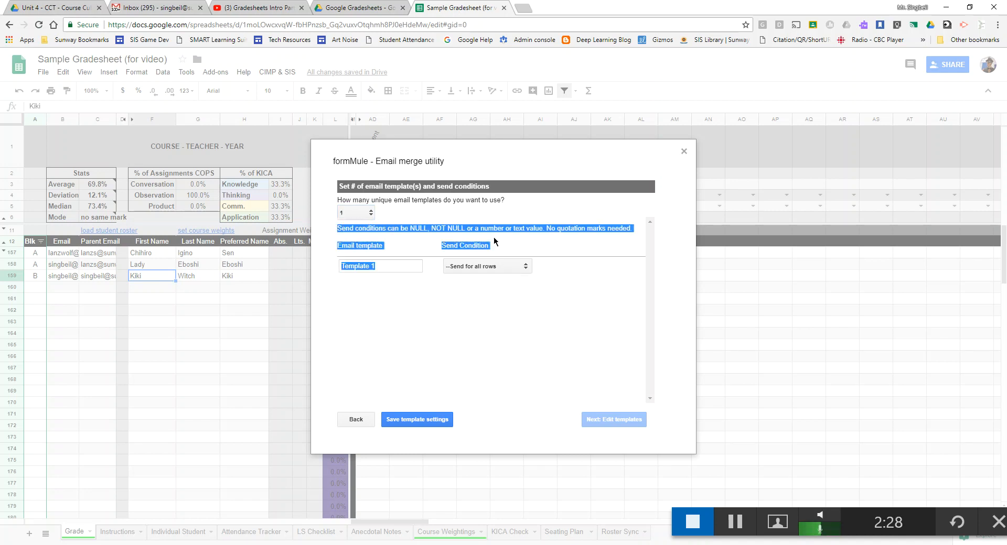
pyautogui.click(487, 228)
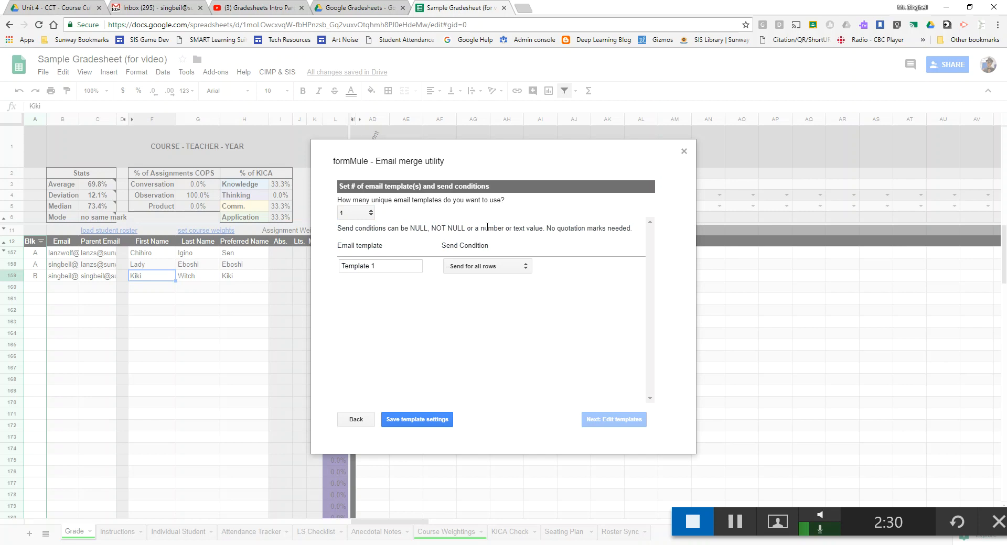
pyautogui.doubleClick(371, 268)
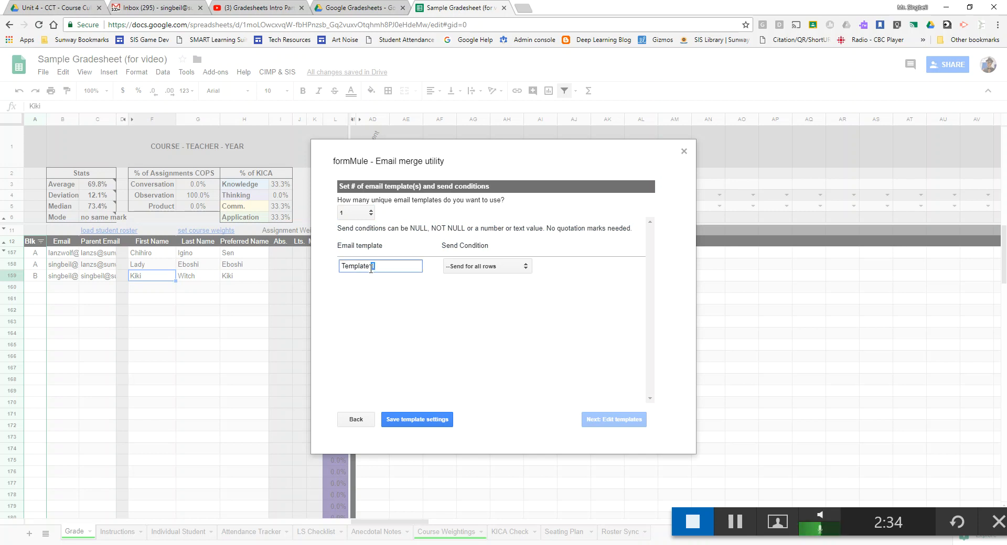
pyautogui.click(389, 265)
pyautogui.hotkey('ctrl', 'a')
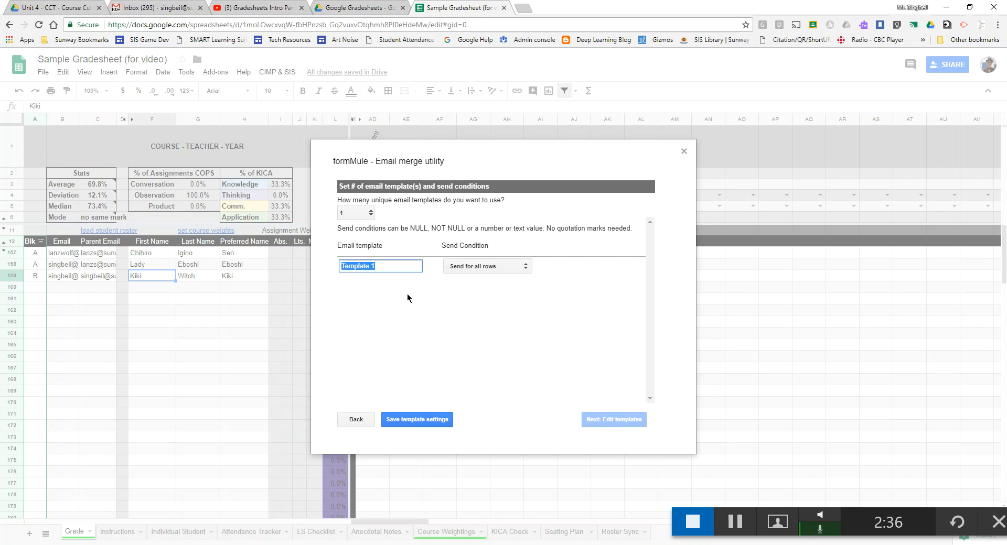
pyautogui.write('Email Template for Students')
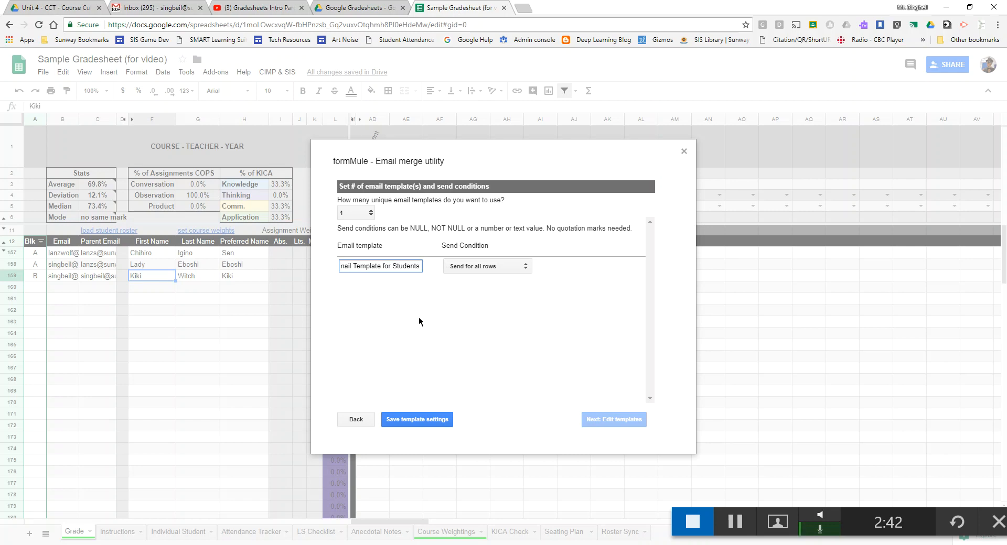
# - Set the send condition to Email = NOT NULL and save the template settings
pyautogui.click(483, 266)
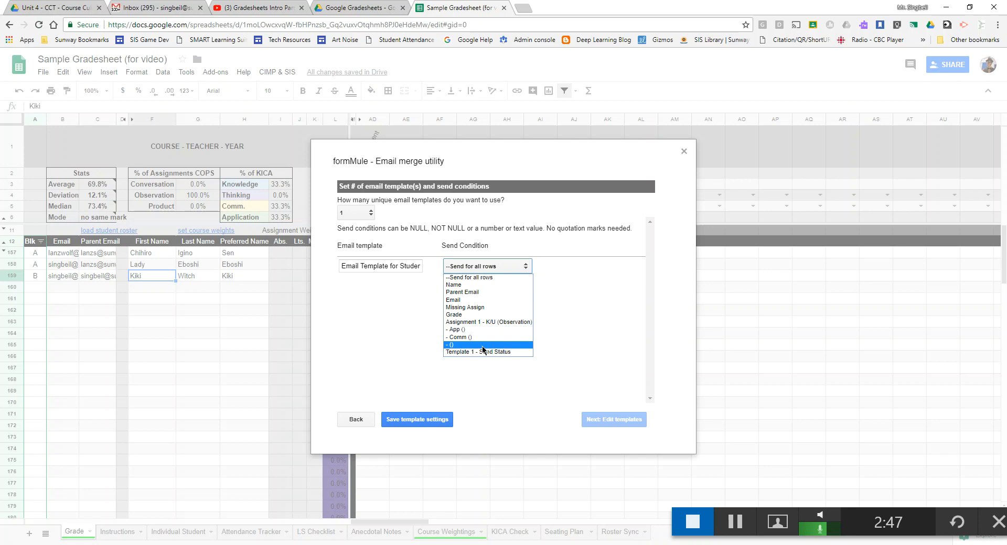
pyautogui.click(485, 303)
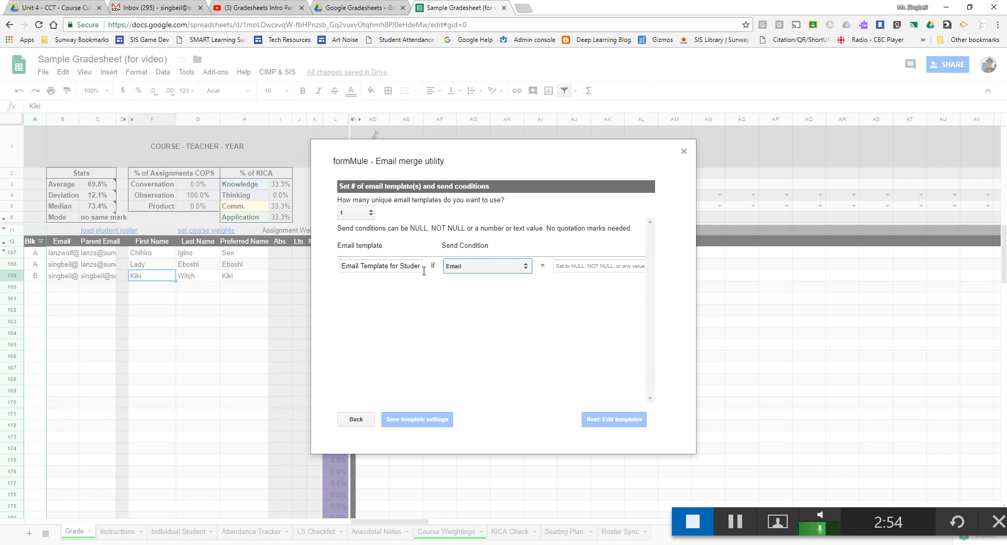
pyautogui.click(583, 263)
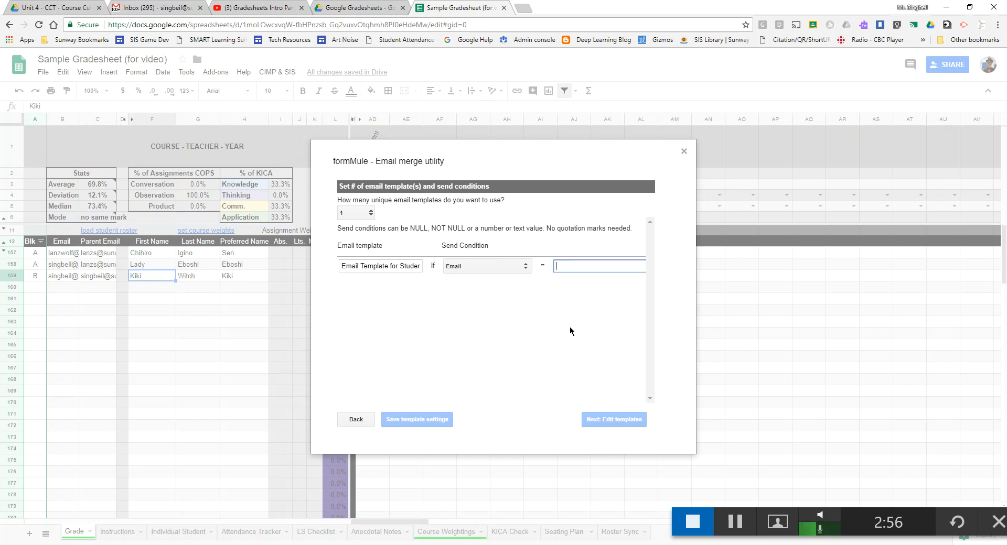
pyautogui.write('N')
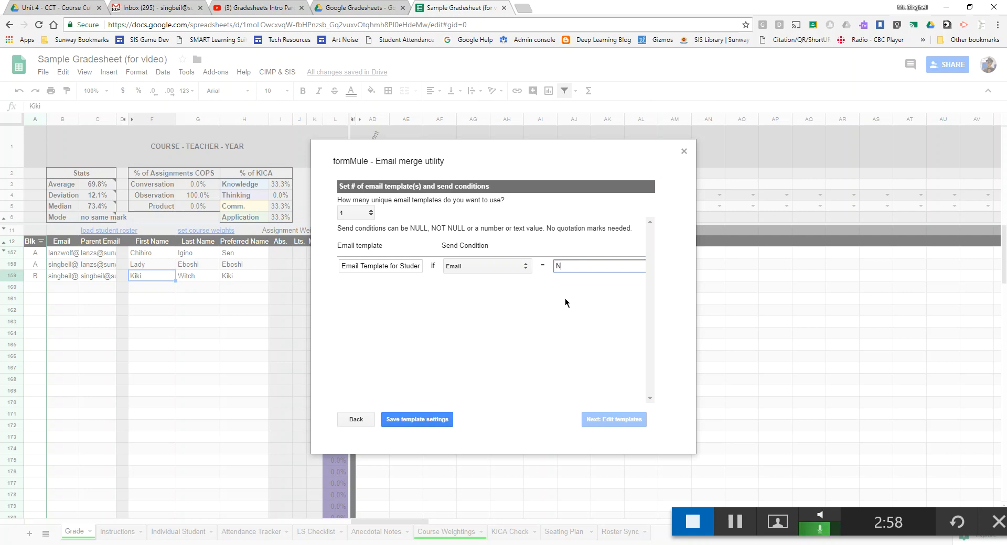
pyautogui.write('OT NULL')
pyautogui.click(565, 301)
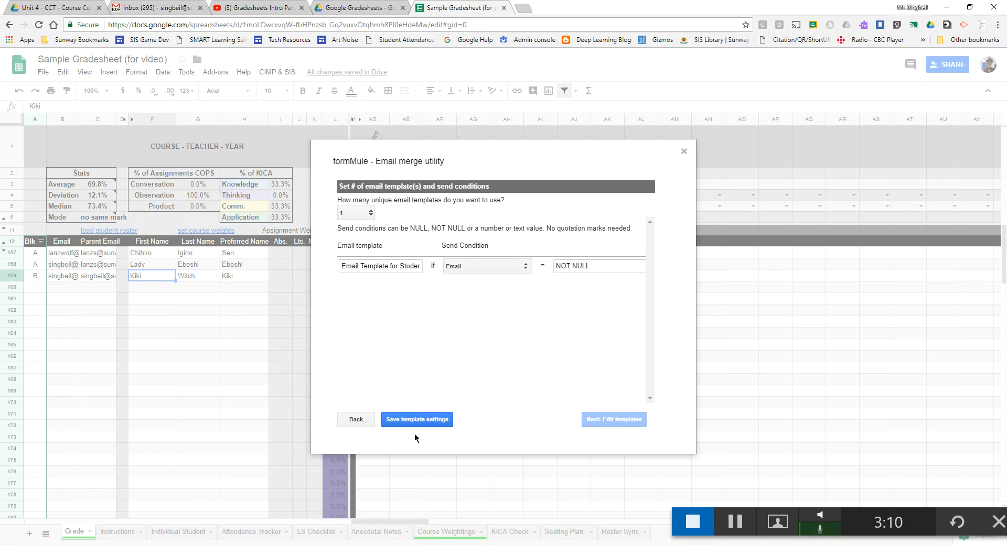
pyautogui.click(446, 421)
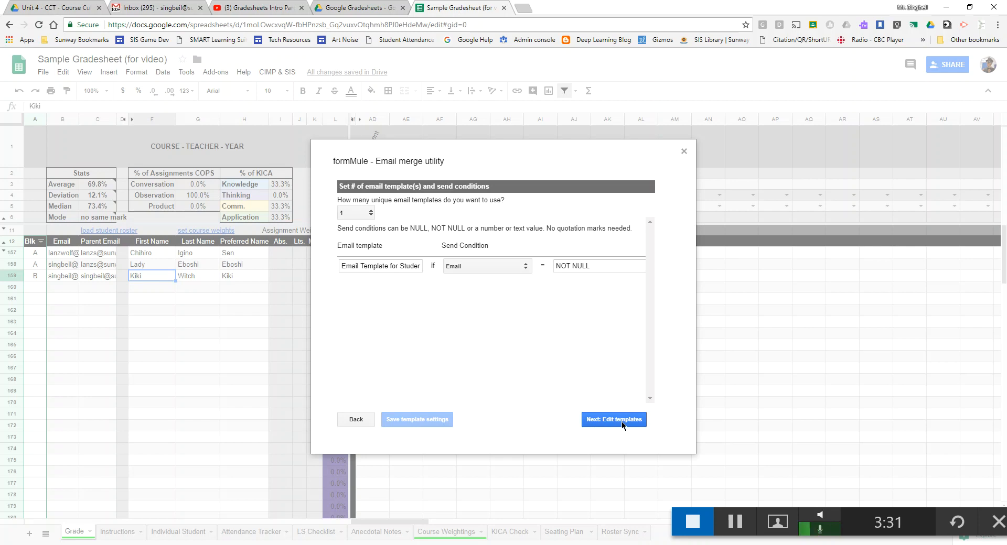
# - Address the template To <<Email>> and CC <<Parent Email>> plus the teacher's own email address
pyautogui.click(622, 422)
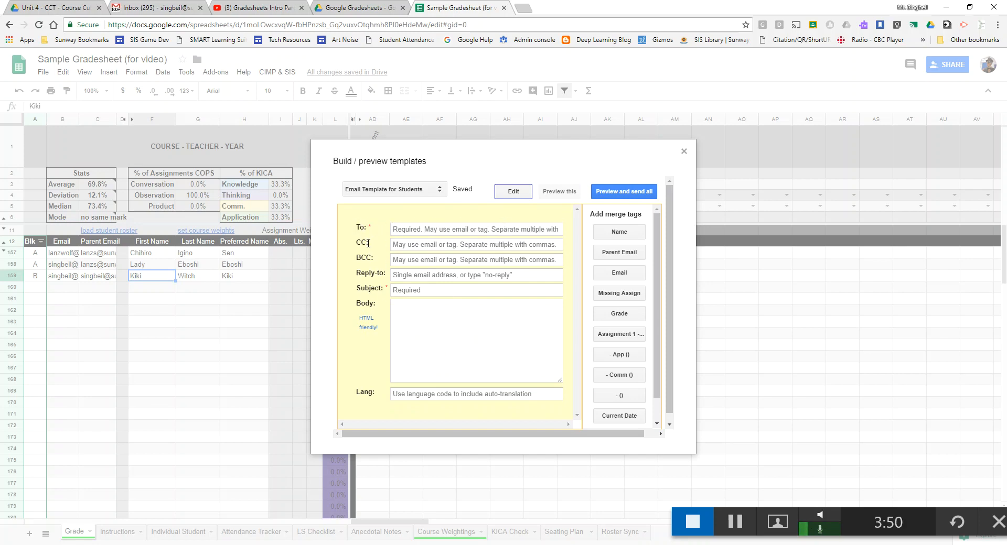
pyautogui.click(410, 232)
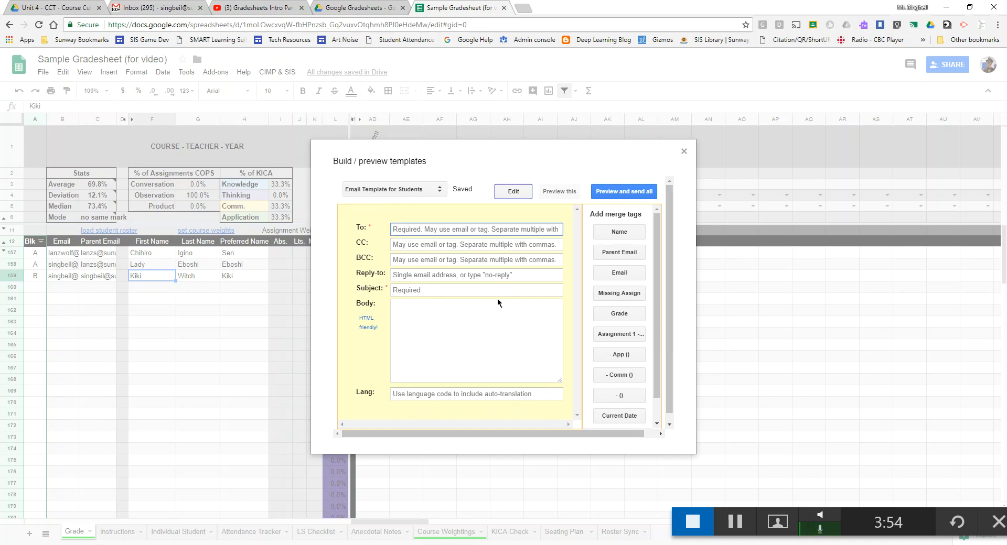
pyautogui.click(620, 274)
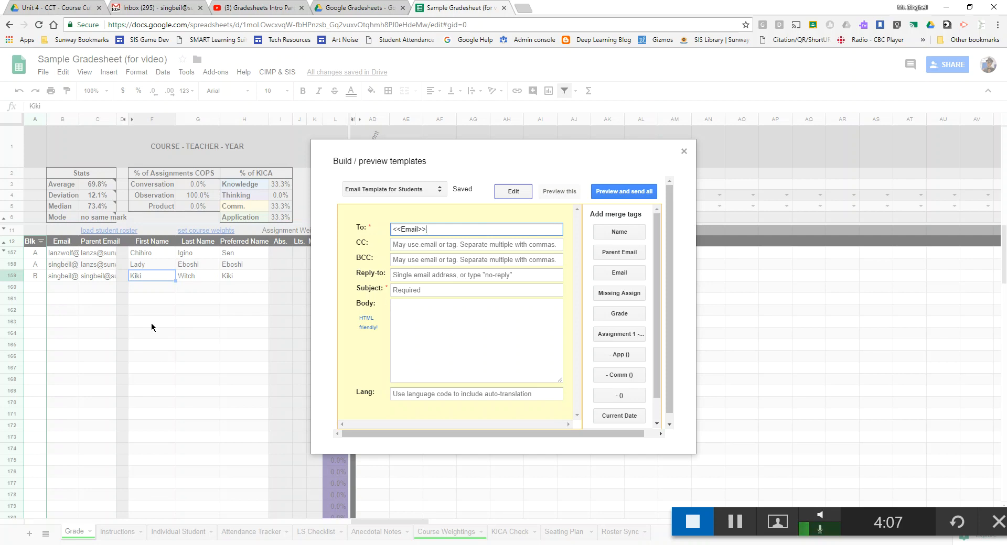
pyautogui.click(409, 245)
pyautogui.click(618, 255)
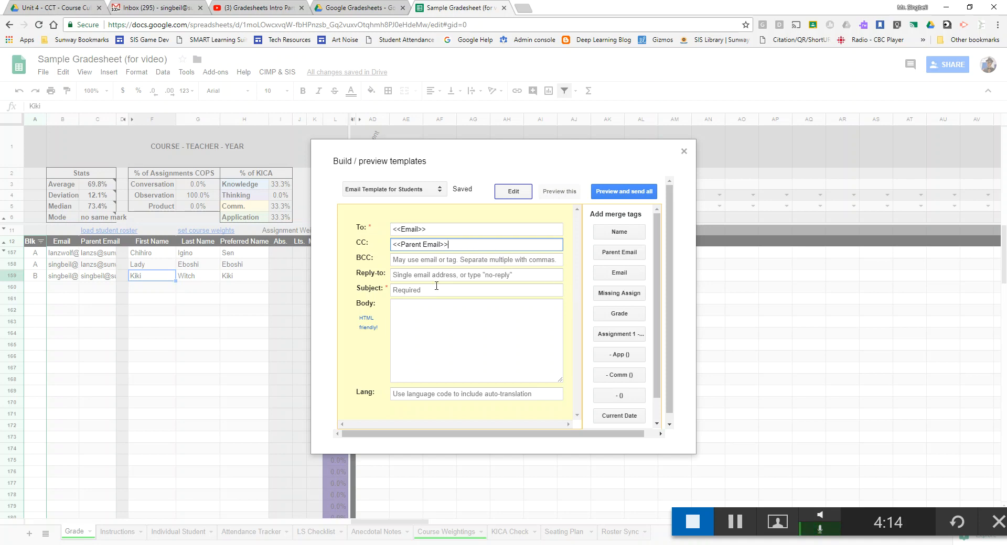
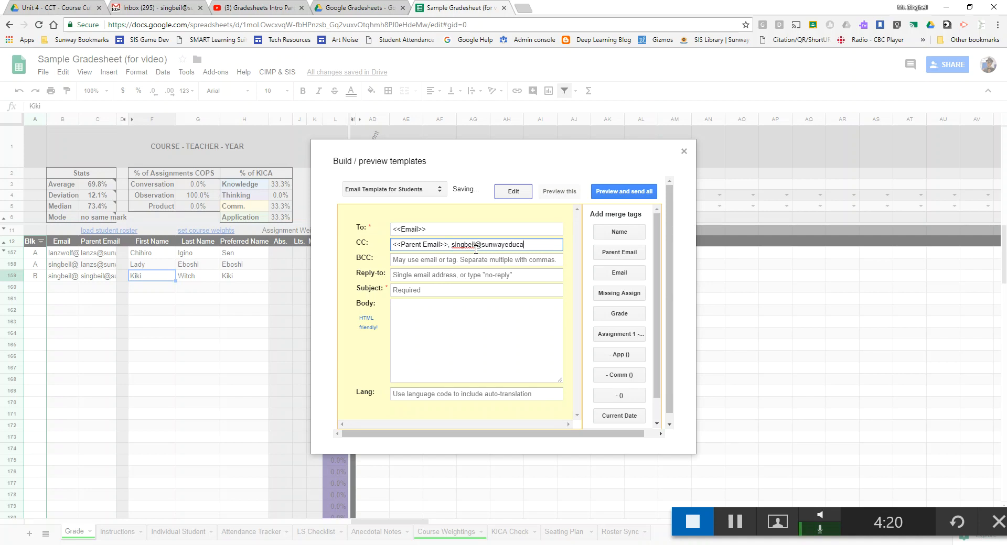
pyautogui.click(433, 290)
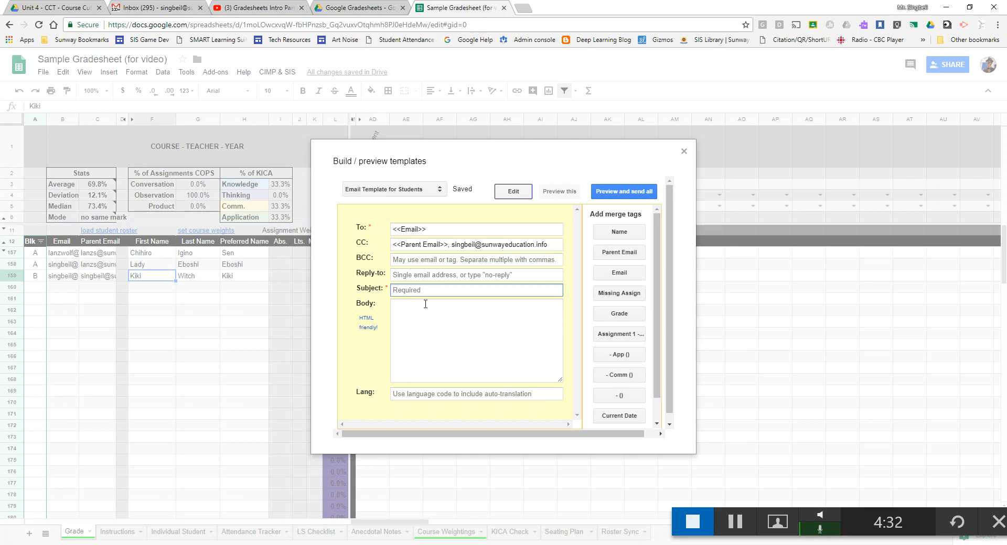
# - Set the subject to 'ICS2O: <<Name>>: Final Mark before exams' and enter the teacher's reply-to address
pyautogui.write('Course Name')
pyautogui.press('BackSpace')
pyautogui.press('BackSpace')
pyautogui.press('BackSpace')
pyautogui.press('BackSpace')
pyautogui.press('BackSpace')
pyautogui.press('BackSpace')
pyautogui.press('BackSpace')
pyautogui.press('BackSpace')
pyautogui.press('BackSpace')
pyautogui.press('BackSpace')
pyautogui.press('BackSpace')
pyautogui.write('ICS2O:')
pyautogui.click(611, 231)
pyautogui.write('inal Mark: before exams')
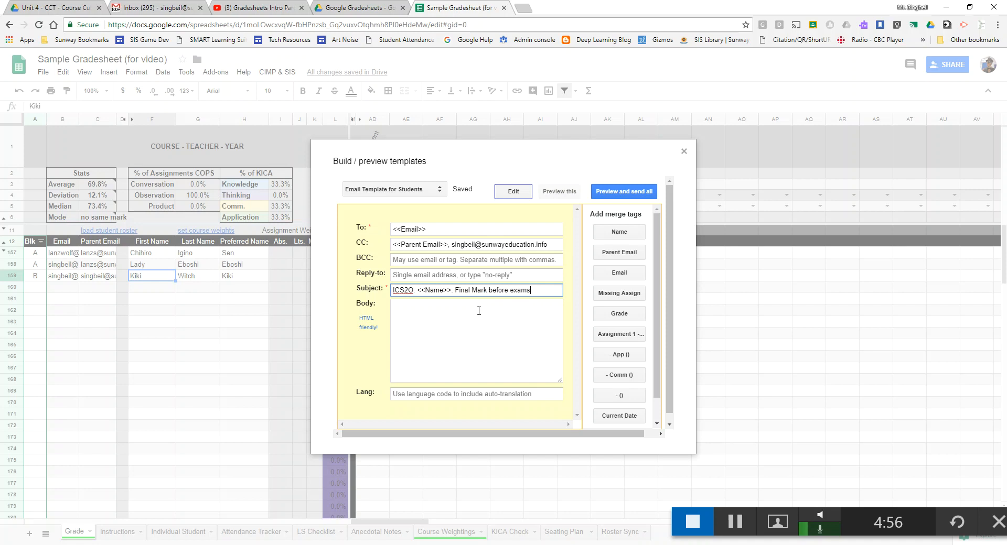
pyautogui.click(458, 279)
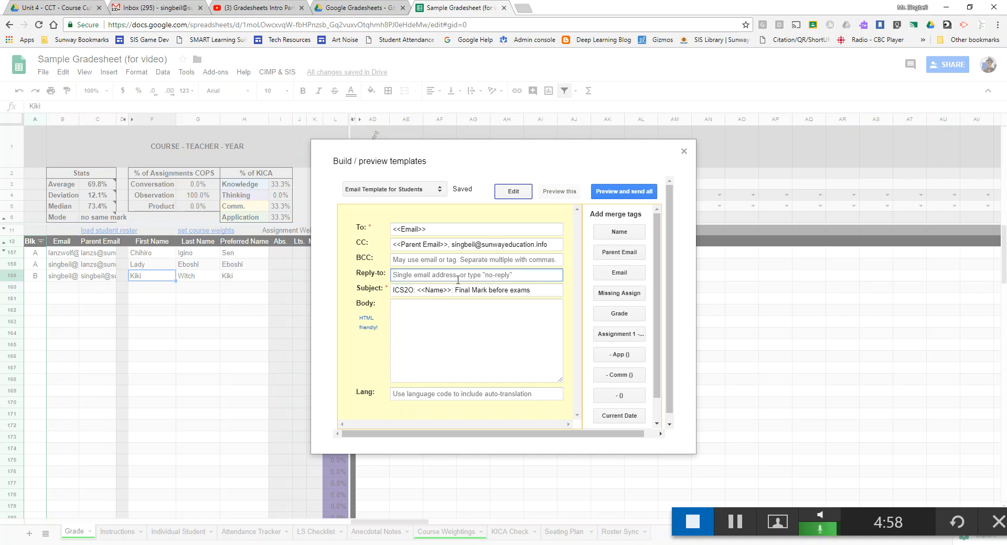
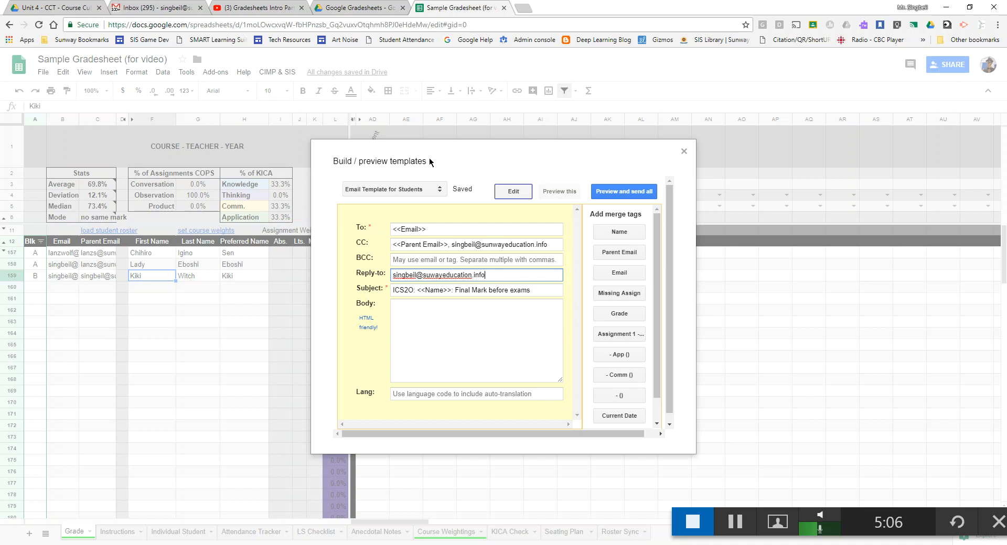
# - Start the email body with the greeting 'Dear <<Name>>,' removing the extra Name label
pyautogui.click(430, 328)
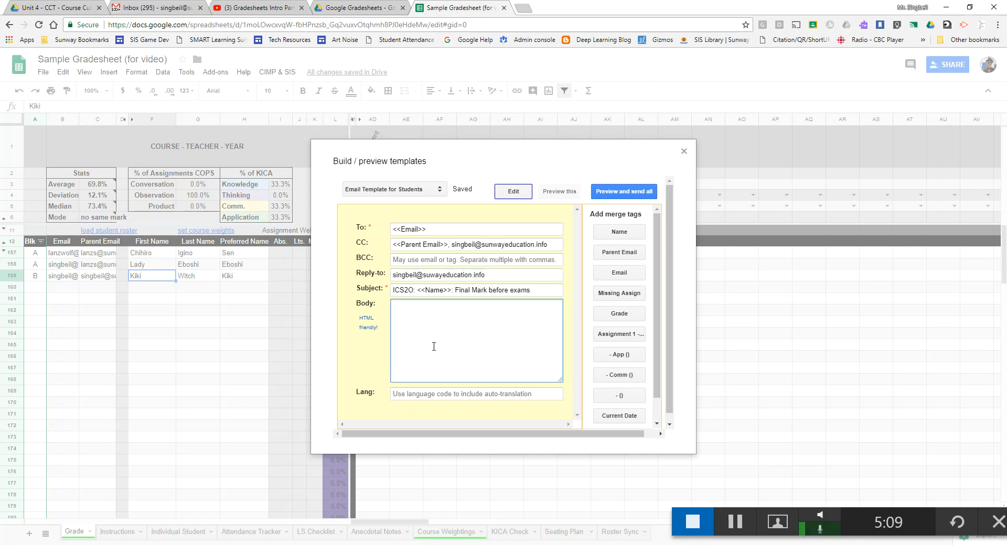
pyautogui.scroll(-1, 456, 314)
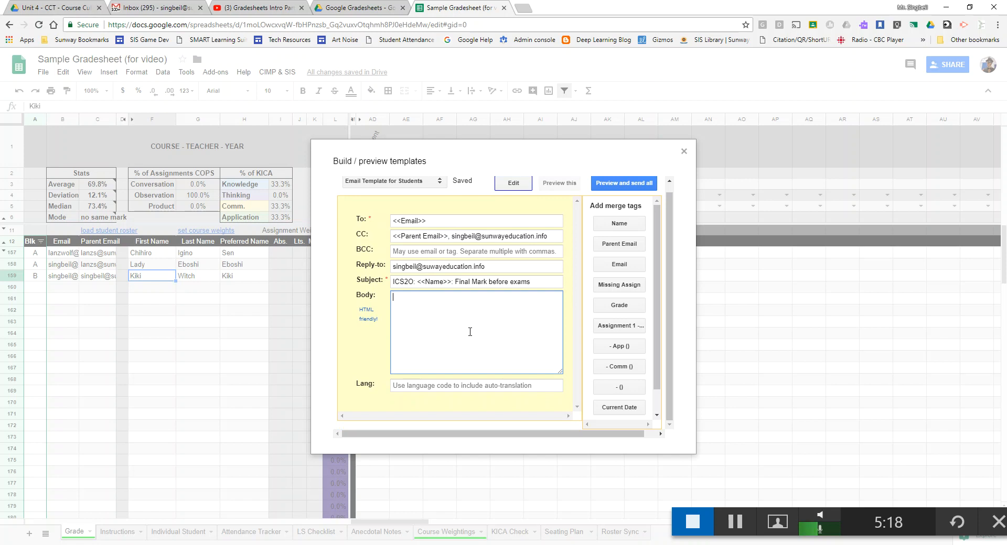
pyautogui.write('Dear')
pyautogui.click(618, 226)
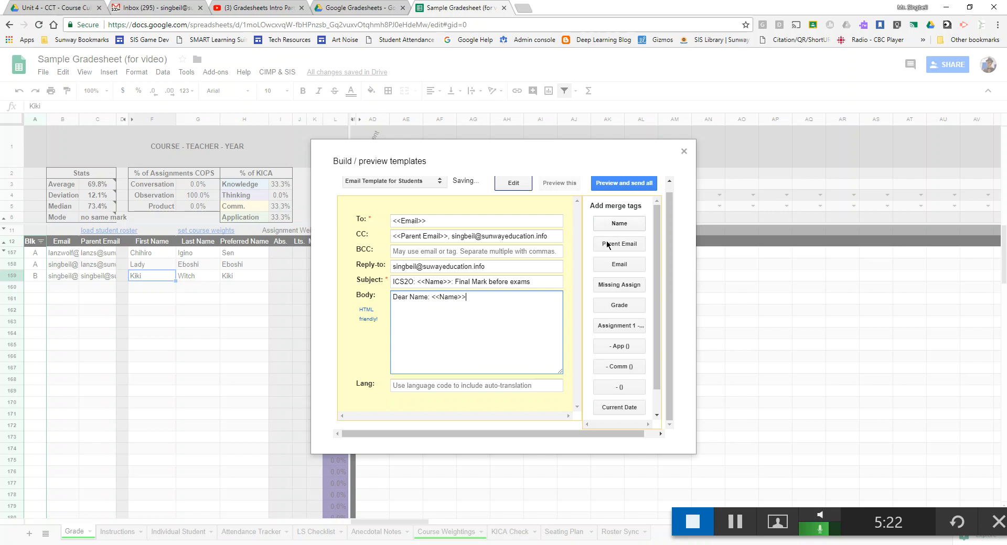
pyautogui.moveTo(409, 297); pyautogui.dragTo(414, 298)
pyautogui.click(470, 300)
pyautogui.moveTo(410, 297); pyautogui.dragTo(431, 297)
pyautogui.press('BackSpace')
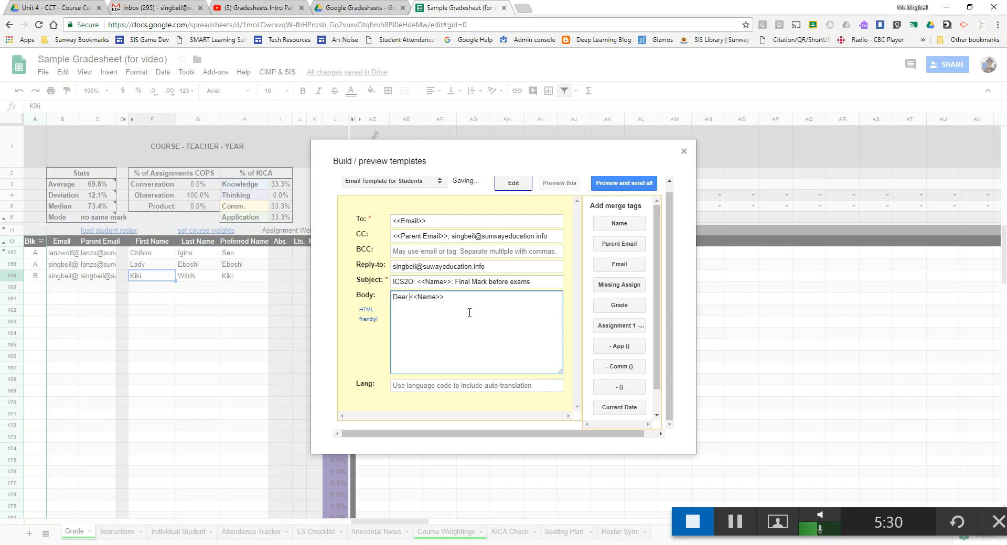
pyautogui.click(464, 303)
pyautogui.doubleClick(438, 297)
pyautogui.click(454, 307)
# - Add 'Here is your final mark for the class:' with <<Grade>>, then the final-exam note and 'Also, you have'
pyautogui.press('Return')
pyautogui.press('Return')
pyautogui.write('Here is your final mark')
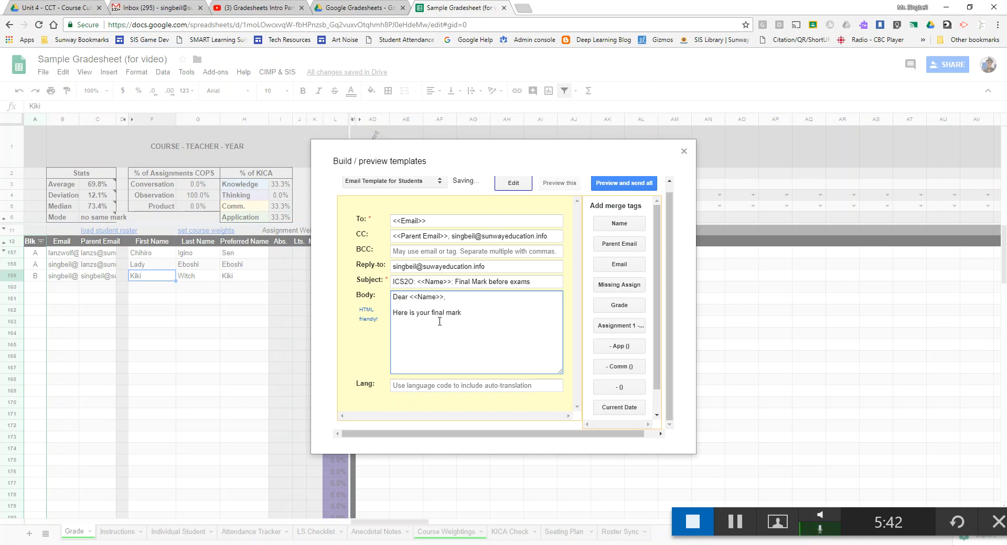
pyautogui.write(' for the class:')
pyautogui.press('Return')
pyautogui.click(619, 306)
pyautogui.press('Return')
pyautogui.press('Return')
pyautogui.write('Please note the mark will change after final ')
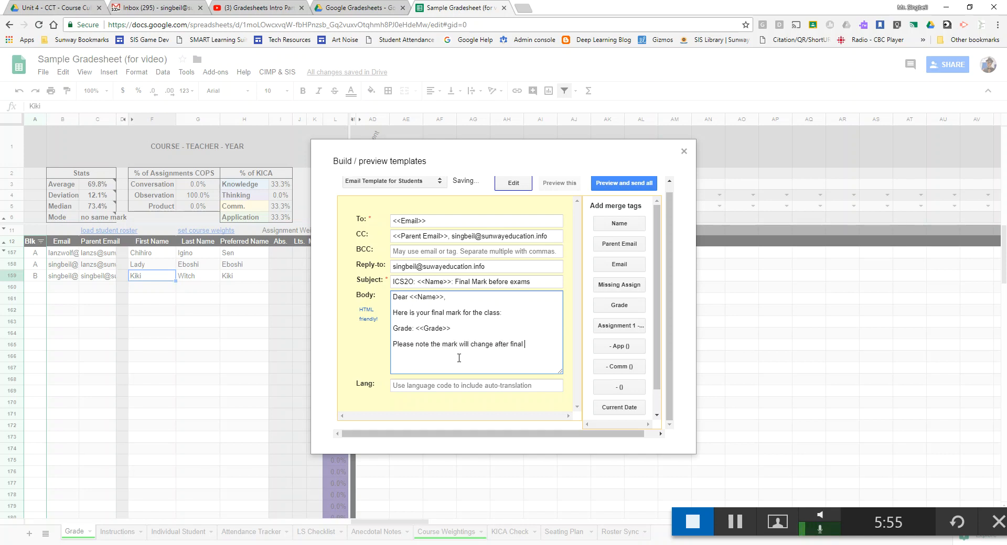
pyautogui.write('exam h')
pyautogui.press('BackSpace')
pyautogui.press('BackSpace')
pyautogui.press('BackSpace')
pyautogui.press('BackSpace')
pyautogui.press('BackSpace')
pyautogui.press('BackSpace')
pyautogui.press('BackSpace')
pyautogui.press('BackSpace')
pyautogui.press('BackSpace')
pyautogui.press('BackSpace')
pyautogui.press('BackSpace')
pyautogui.press('BackSpace')
pyautogui.write('the fina')
pyautogui.write('l exam.')
pyautogui.write('Also')
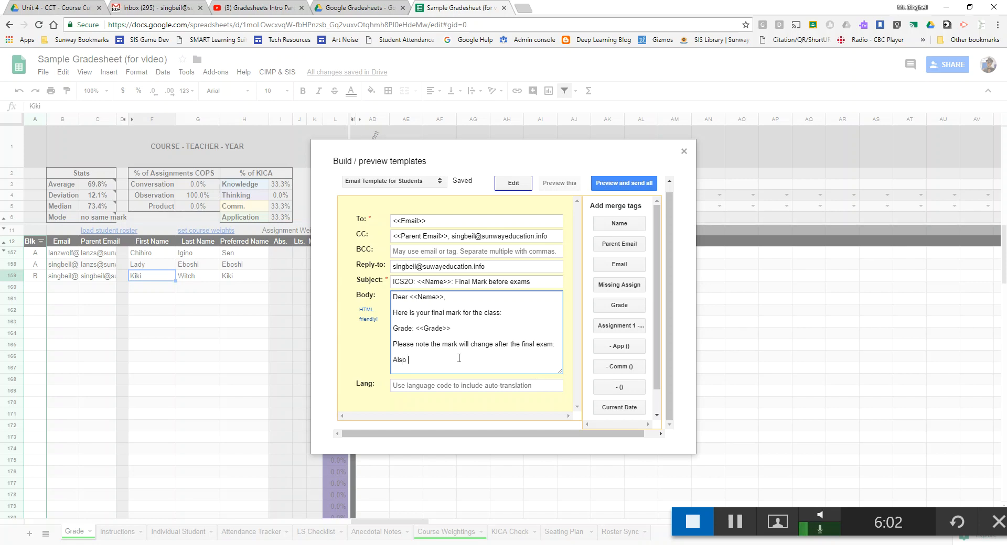
pyautogui.write(', be aware thea')
pyautogui.press('BackSpace')
pyautogui.press('BackSpace')
pyautogui.write('at')
pyautogui.press('BackSpace')
pyautogui.press('BackSpace')
pyautogui.press('BackSpace')
pyautogui.press('BackSpace')
pyautogui.press('BackSpace')
pyautogui.press('BackSpace')
pyautogui.press('BackSpace')
pyautogui.press('BackSpace')
pyautogui.press('BackSpace')
pyautogui.press('BackSpace')
pyautogui.press('BackSpace')
pyautogui.press('BackSpace')
pyautogui.press('BackSpace')
pyautogui.write('you have')
# - Finish the sentence with <<Missing Assign>> missing assignments and review the Name, Grade and Missing Assign tags
pyautogui.click(632, 286)
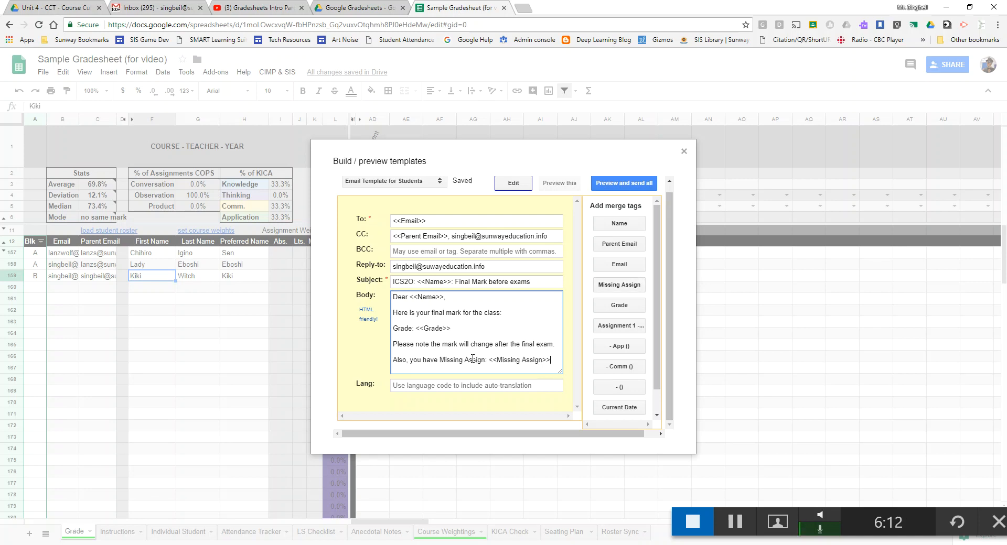
pyautogui.moveTo(440, 361); pyautogui.dragTo(490, 361)
pyautogui.press('BackSpace')
pyautogui.press('BackSpace')
pyautogui.click(530, 359)
pyautogui.write('missing a')
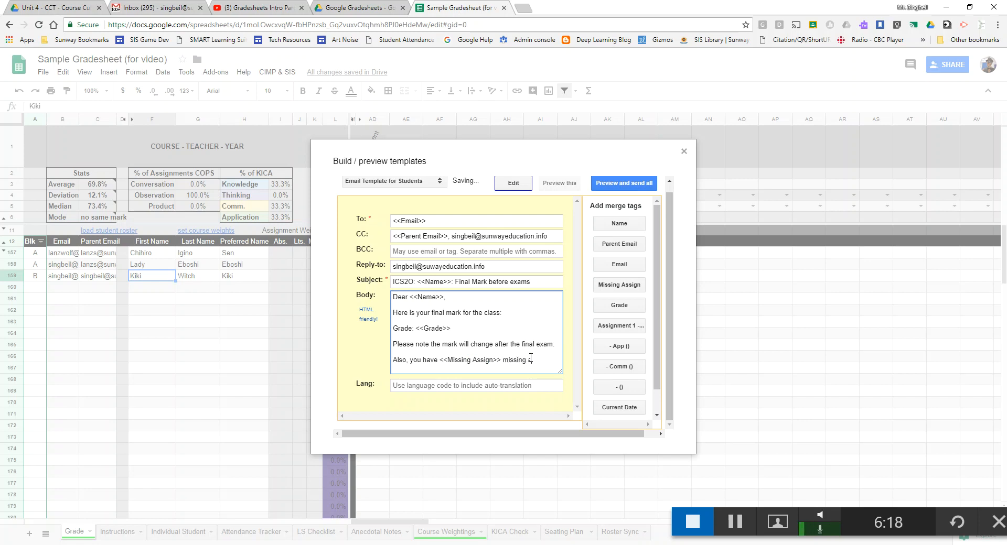
pyautogui.write('ssin')
pyautogui.write('nments.')
pyautogui.moveTo(440, 360); pyautogui.dragTo(498, 365)
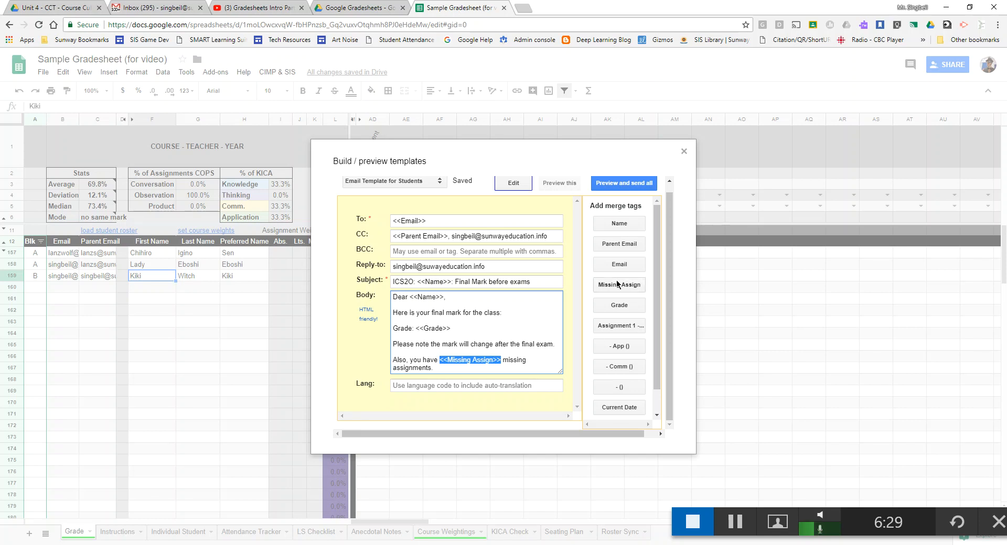
pyautogui.moveTo(415, 329); pyautogui.dragTo(454, 328)
pyautogui.moveTo(410, 296); pyautogui.dragTo(445, 297)
pyautogui.click(465, 366)
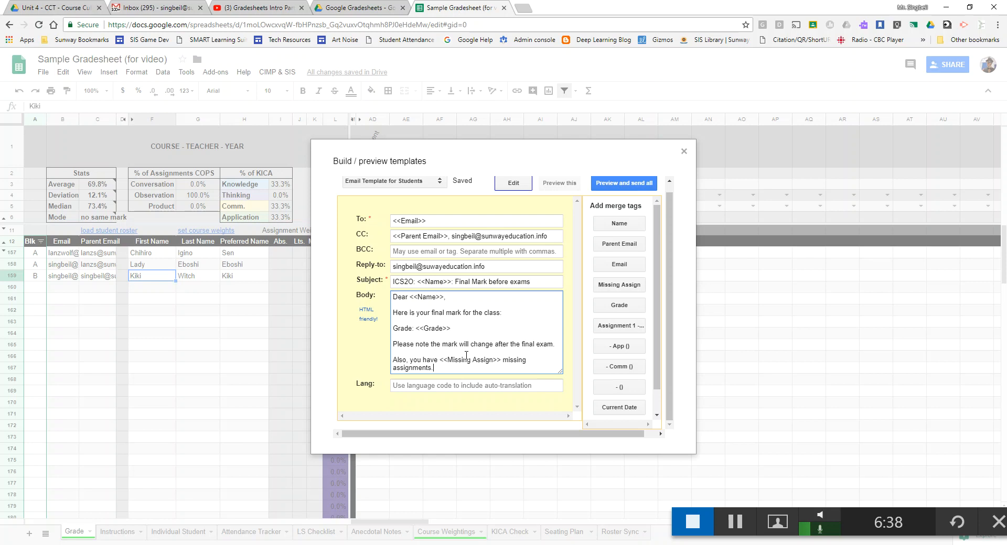
# - Close the email with 'Best Wishes and good luck on your exams,' and the teacher's signature
pyautogui.press('Return')
pyautogui.press('Return')
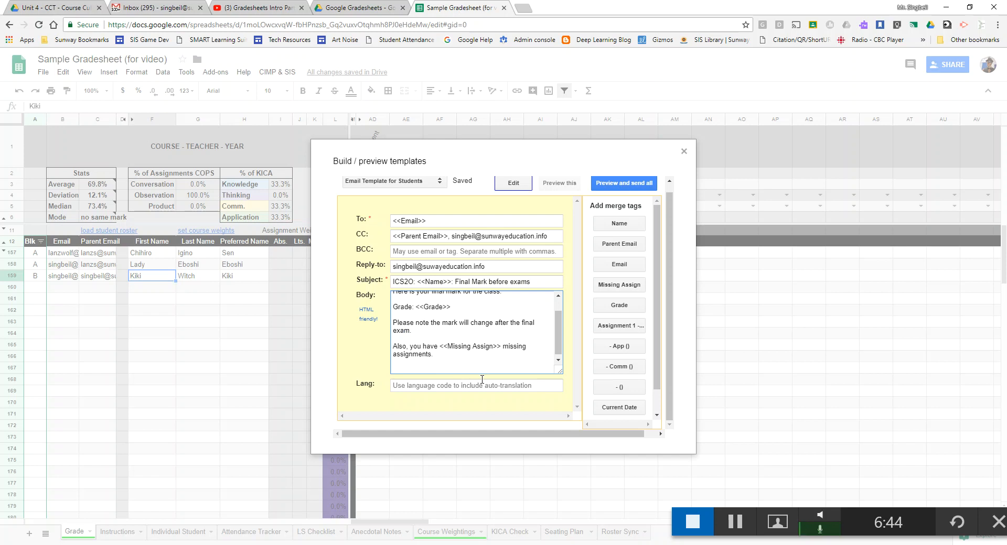
pyautogui.write('Best Wishes and good')
pyautogui.write('luc')
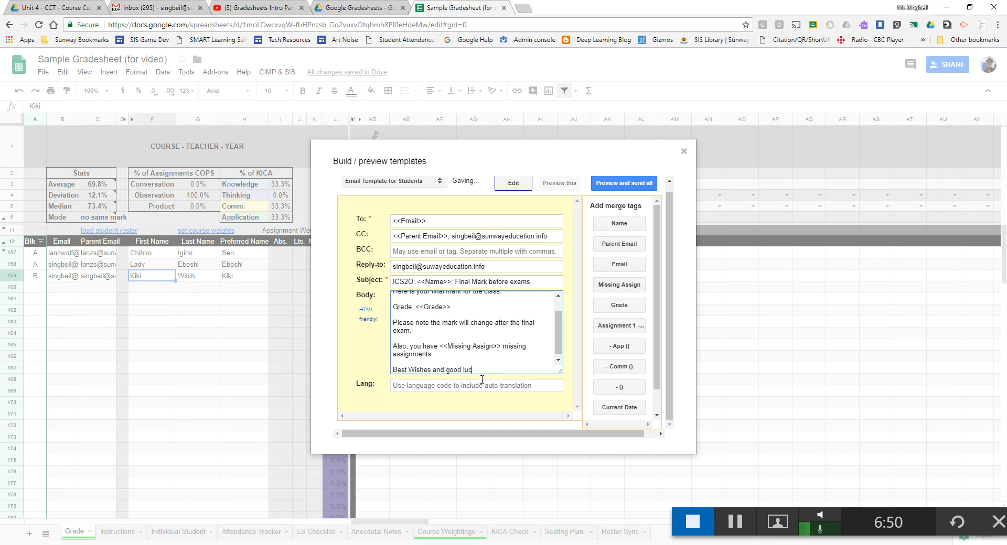
pyautogui.write('k on your exams,')
pyautogui.press('Return')
pyautogui.write('- L')
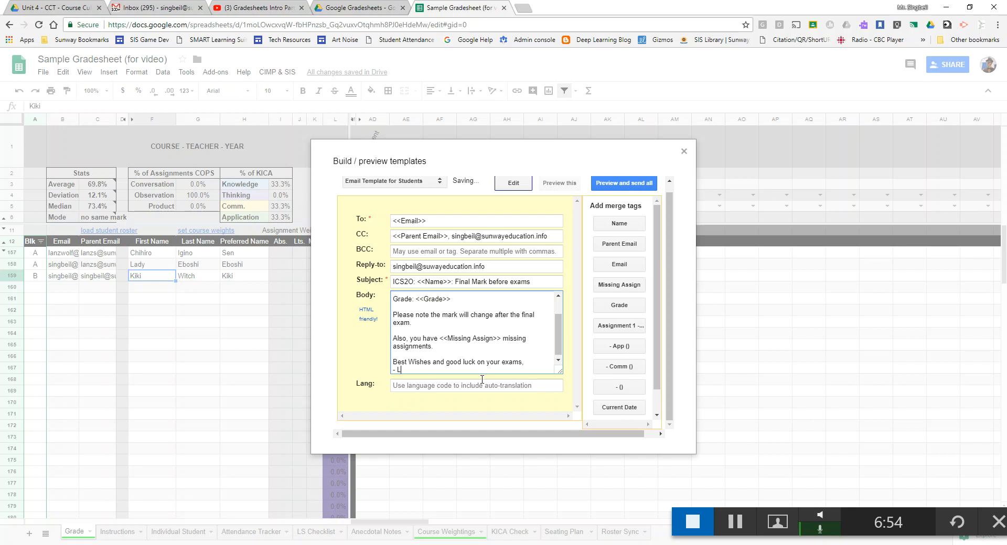
pyautogui.write('r. Singbeil')
pyautogui.scroll(1, 486, 379)
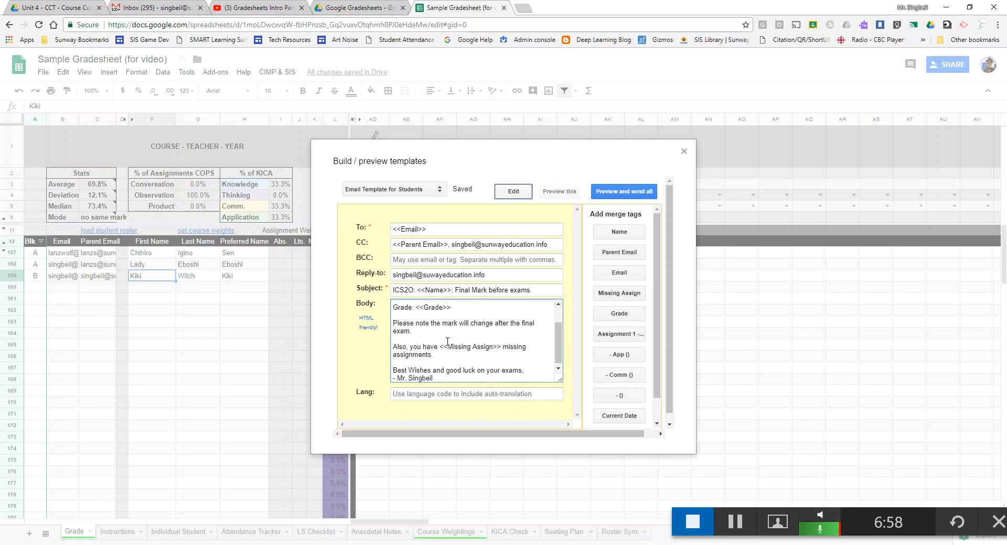
pyautogui.click(562, 193)
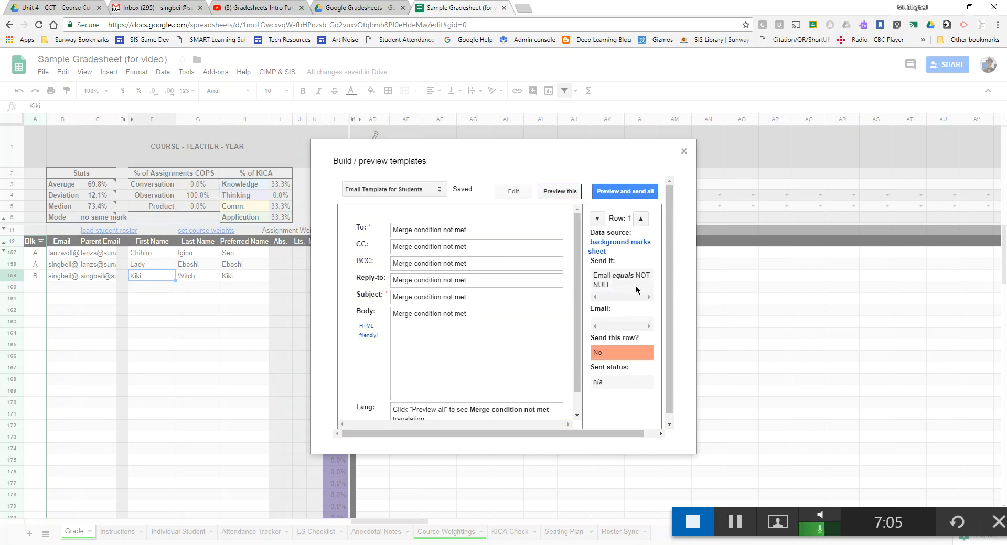
pyautogui.scroll(-2, 459, 310)
pyautogui.scroll(2, 452, 310)
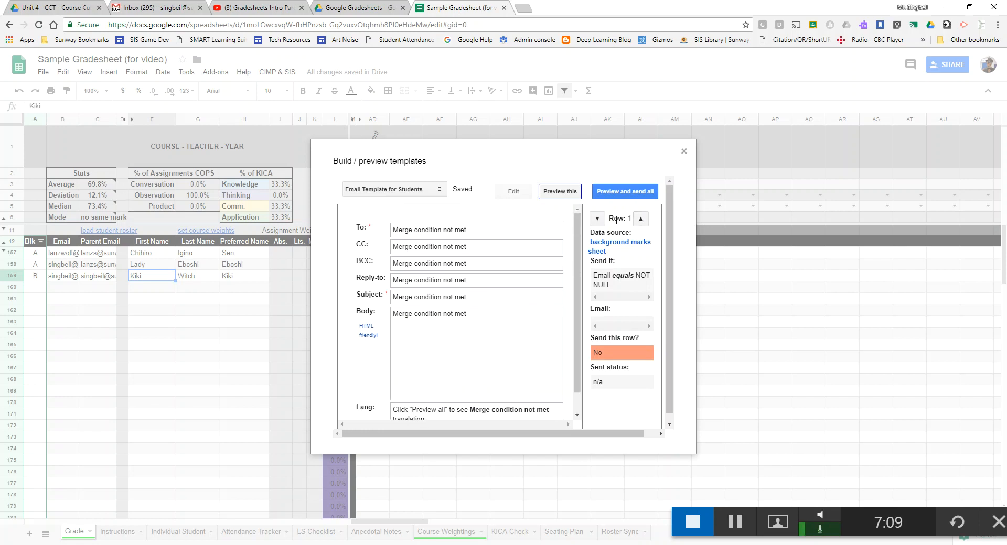
pyautogui.click(641, 219)
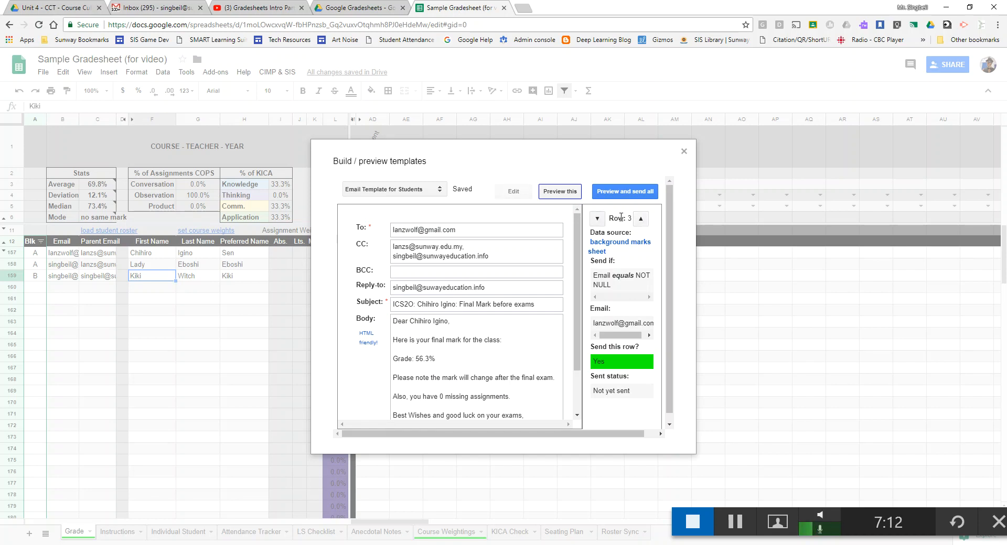
pyautogui.scroll(-2, 426, 345)
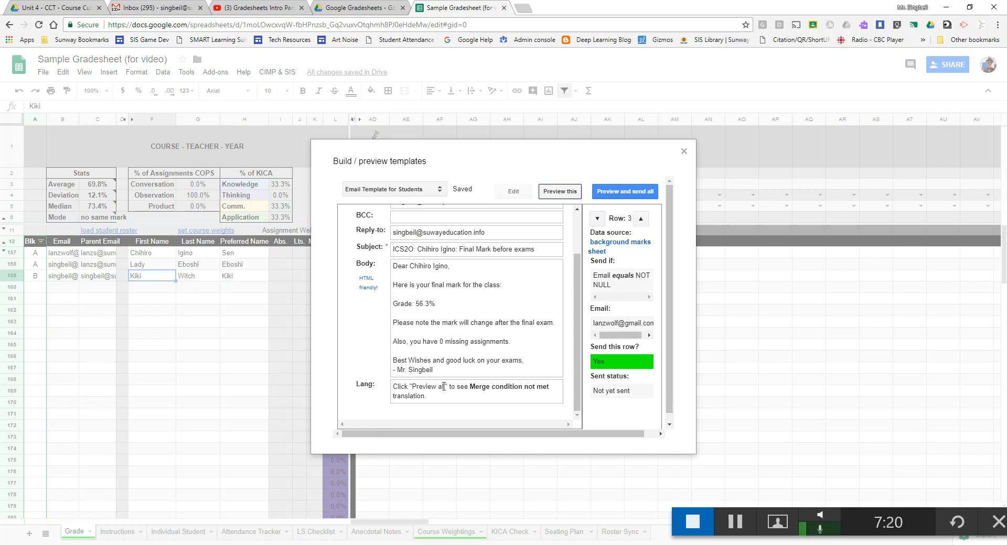
pyautogui.scroll(2, 440, 294)
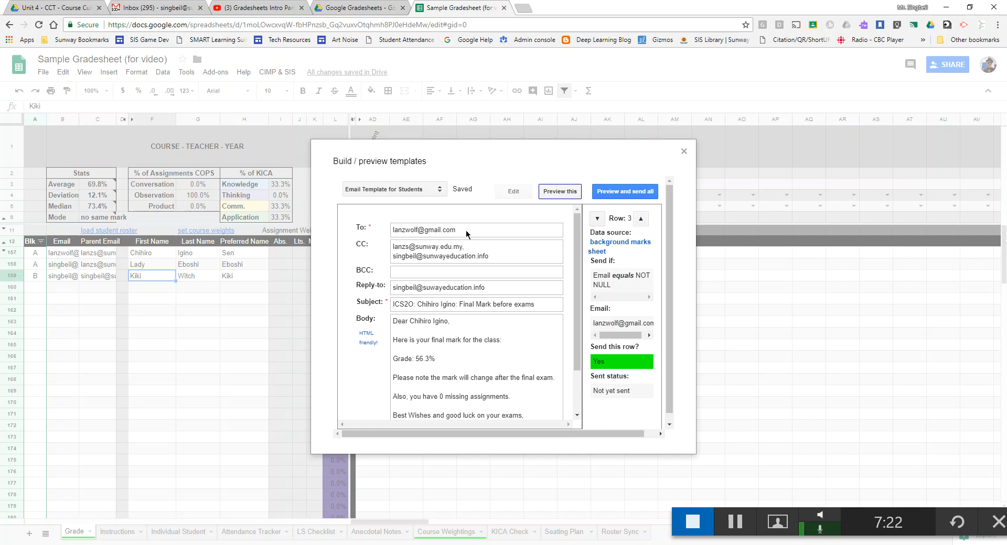
pyautogui.click(641, 219)
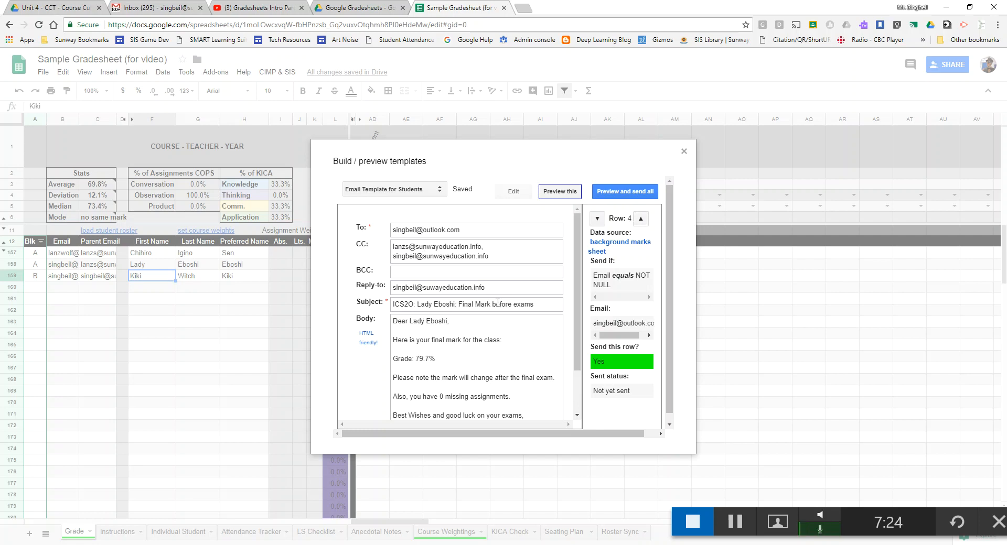
pyautogui.scroll(-2, 497, 304)
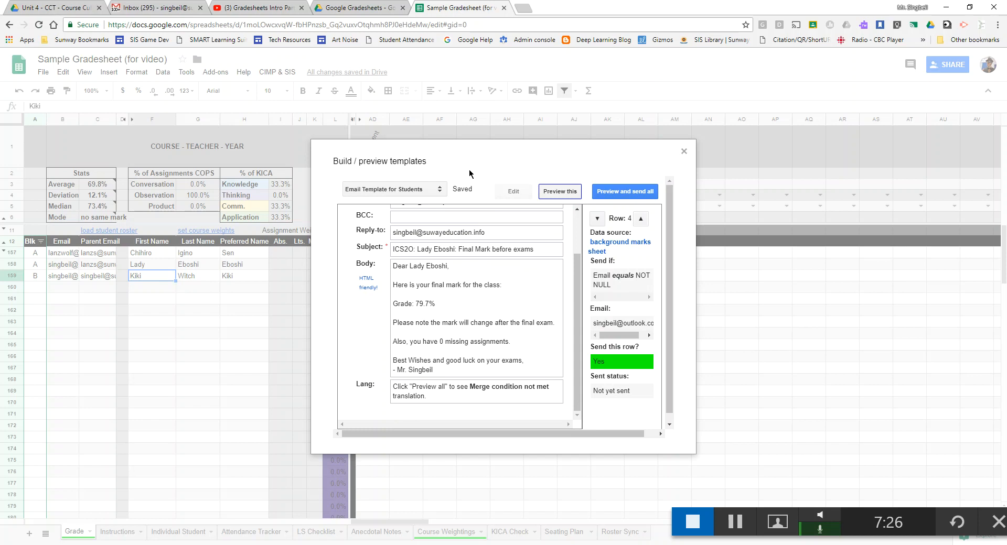
pyautogui.click(636, 222)
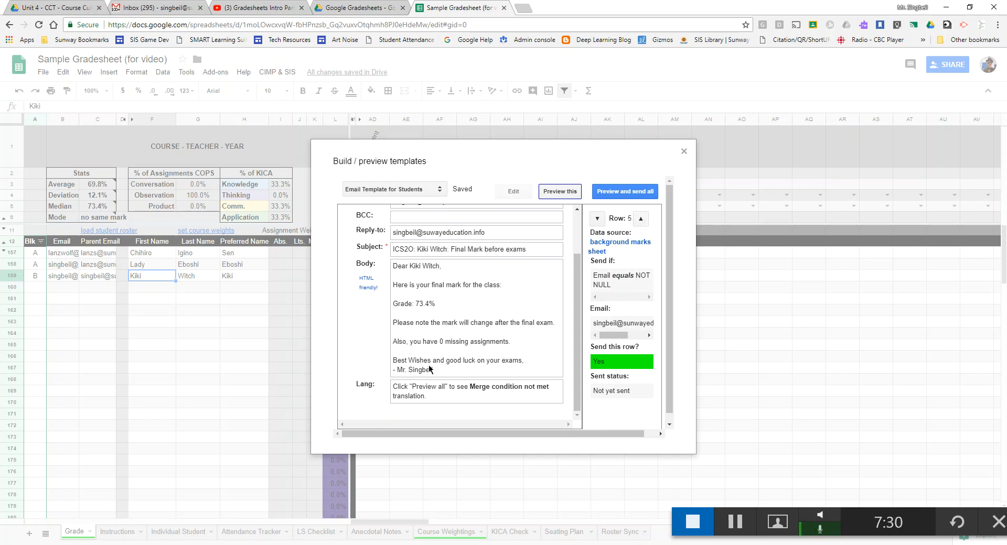
pyautogui.click(637, 222)
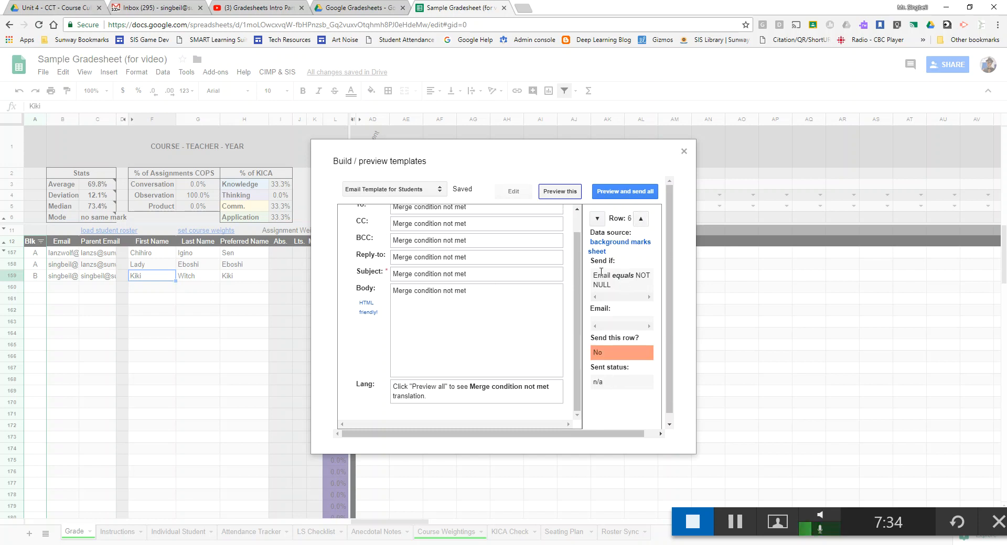
pyautogui.click(640, 219)
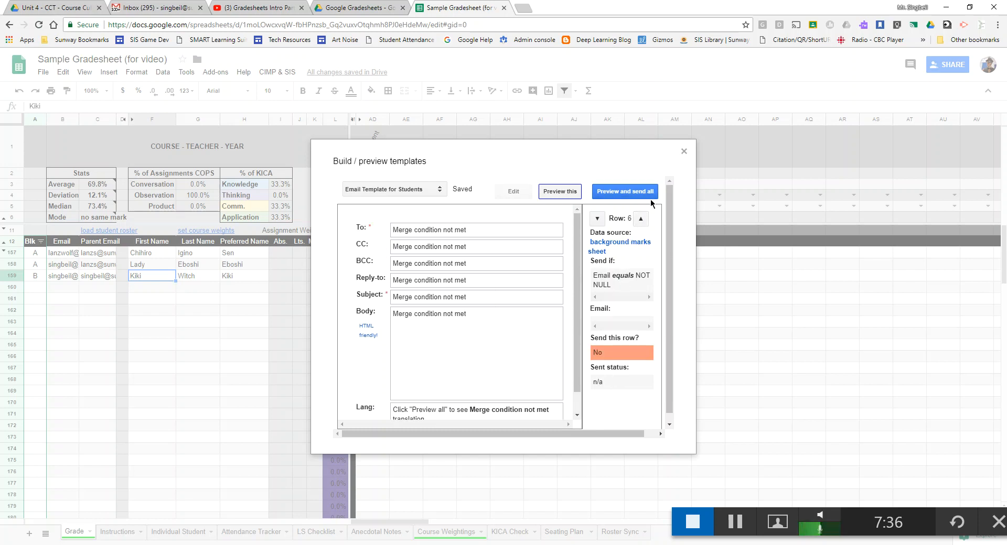
pyautogui.click(601, 220)
pyautogui.click(601, 221)
pyautogui.click(601, 220)
pyautogui.click(601, 220)
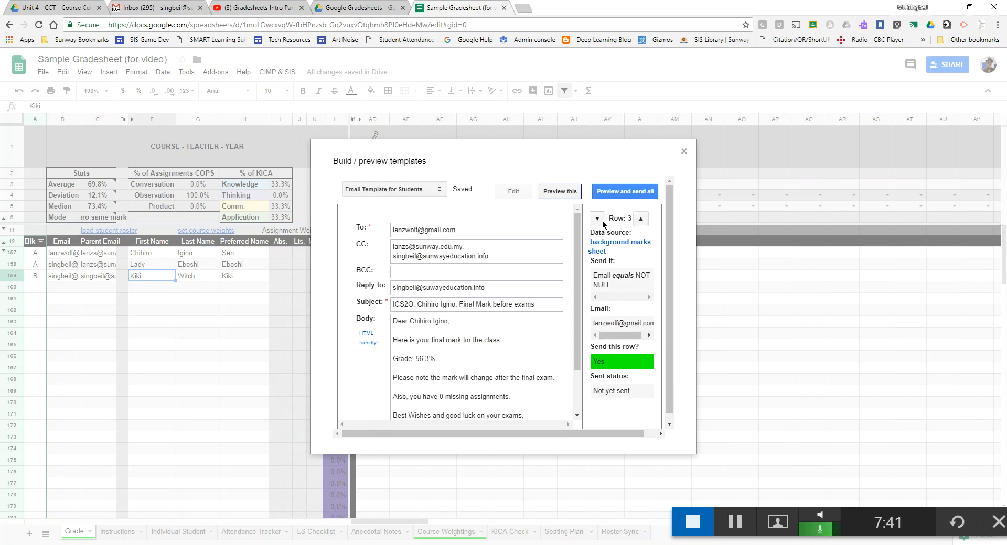
pyautogui.click(601, 220)
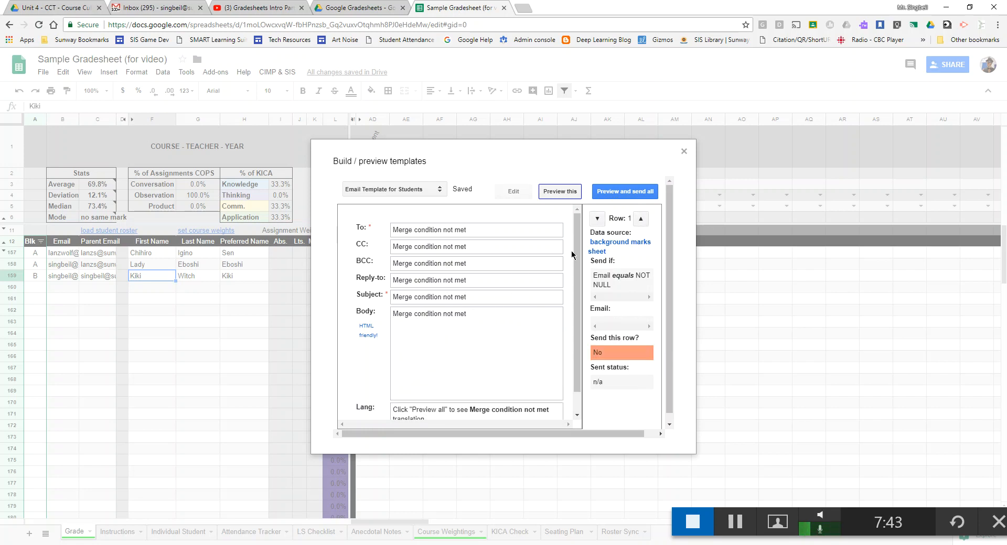
# - Preview all three merged student emails, checking each name, grade and missing-assignment count
pyautogui.click(625, 191)
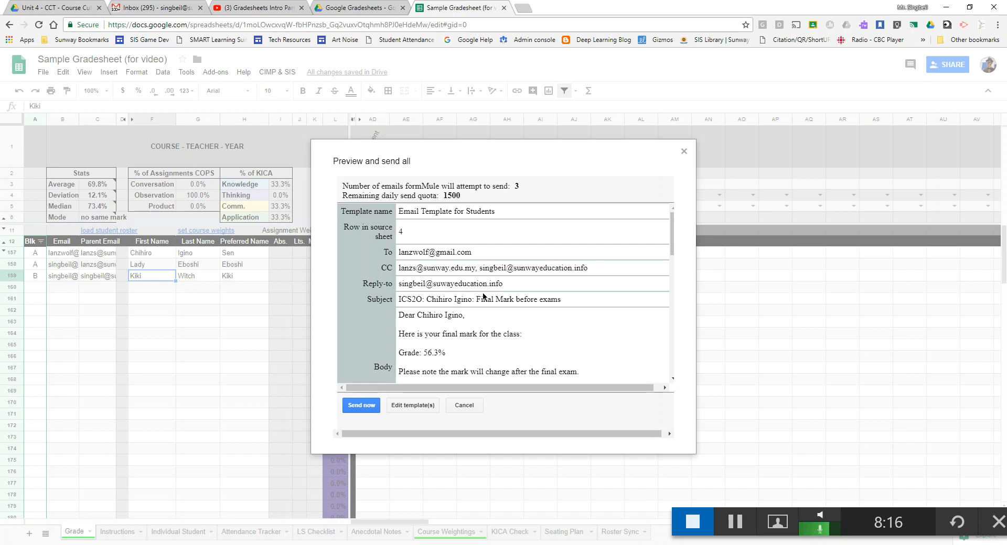
pyautogui.scroll(-3, 468, 307)
pyautogui.scroll(3, 465, 296)
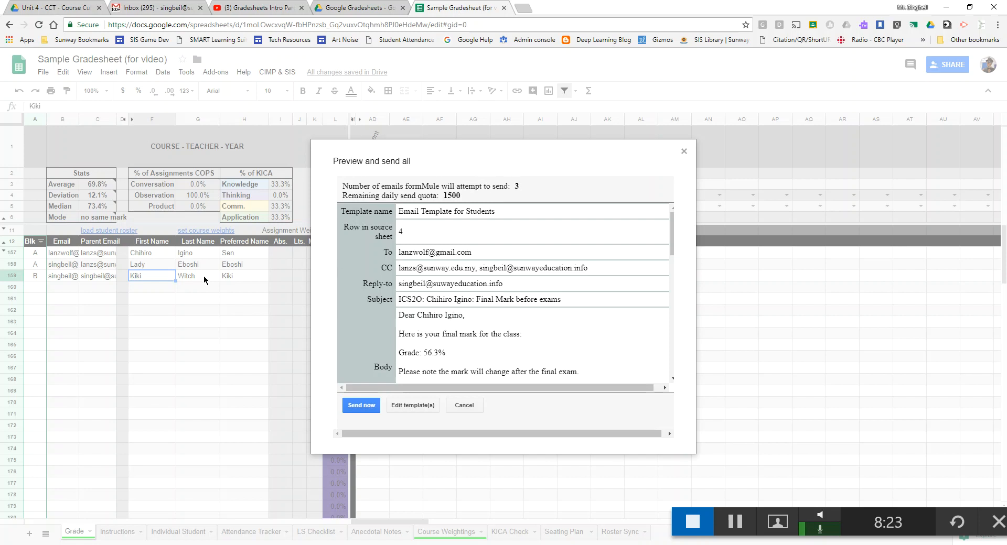
pyautogui.scroll(-5, 451, 286)
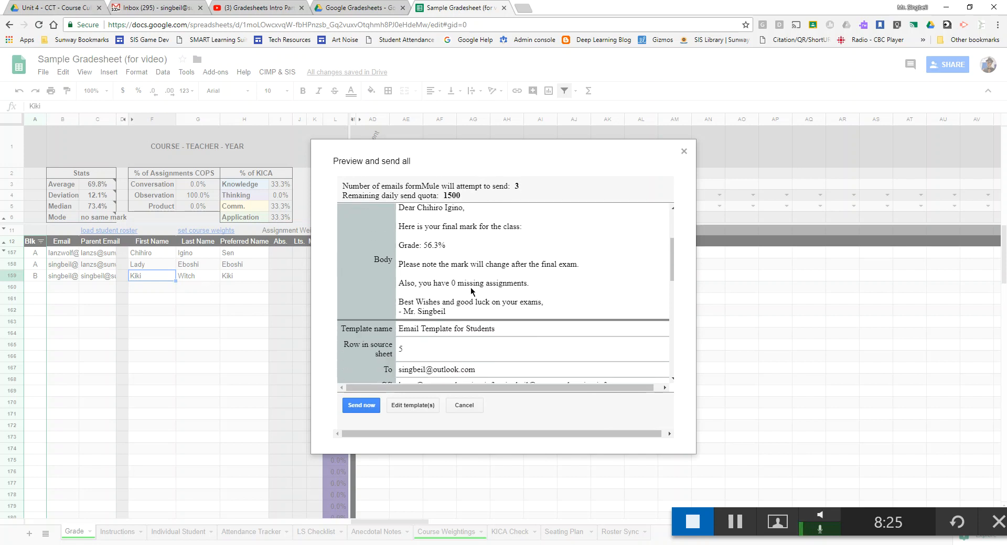
pyautogui.scroll(-8, 419, 298)
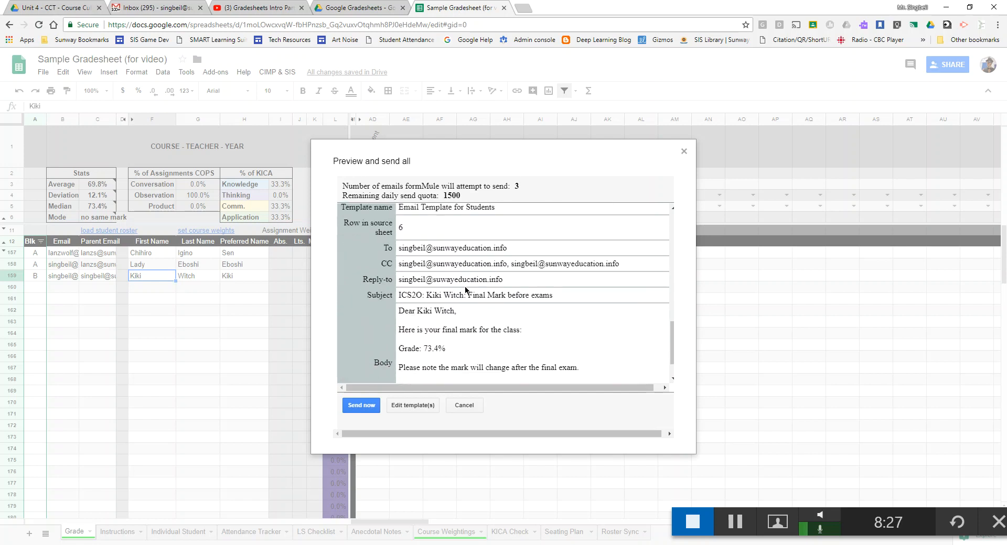
pyautogui.scroll(15, 464, 294)
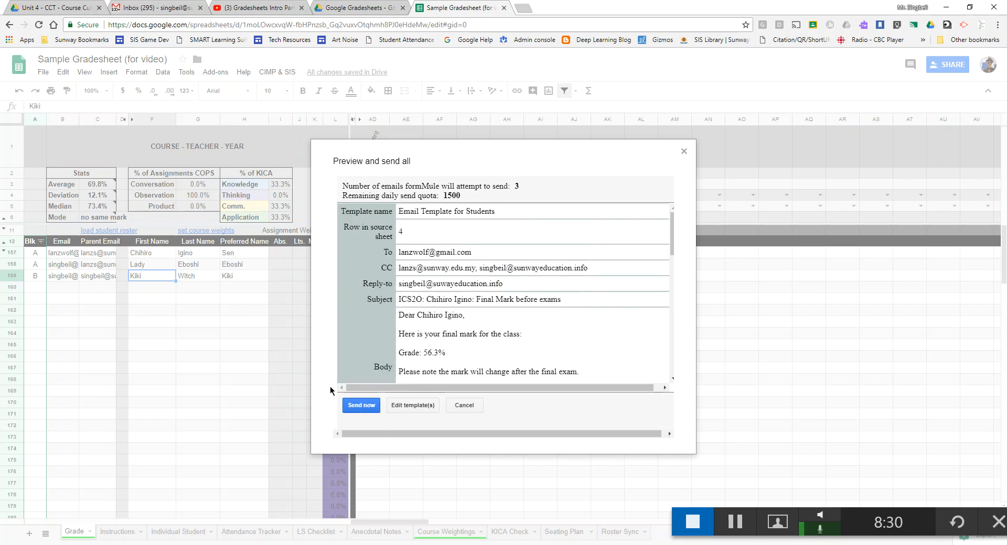
# - Send all three merged student emails and bring up the list of all sheets
pyautogui.click(359, 404)
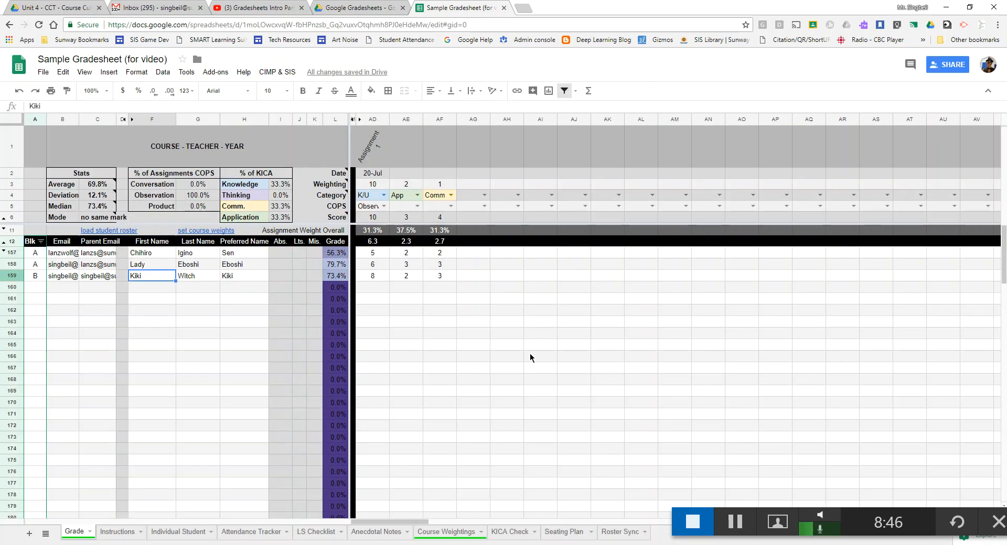
pyautogui.click(46, 535)
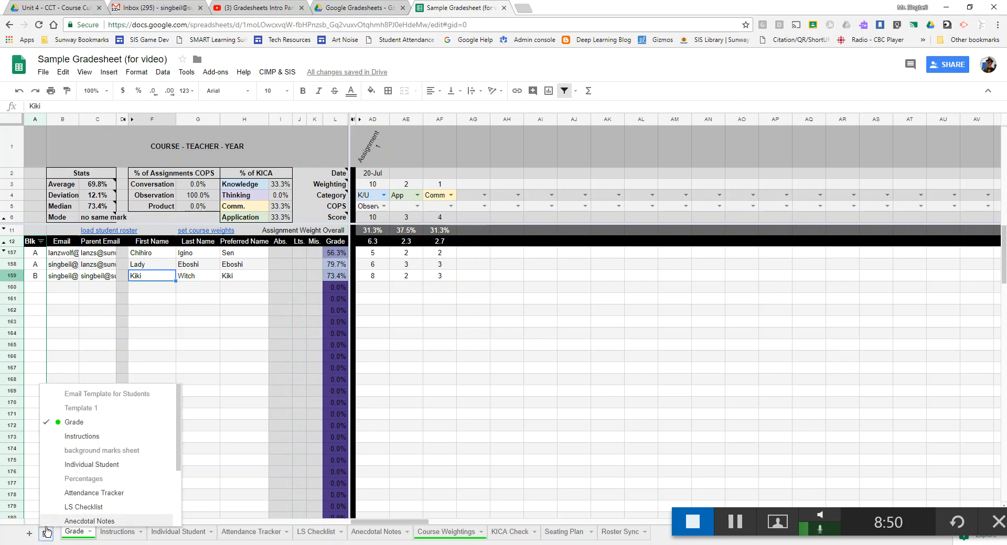
# - Switch to the background marks sheet and inspect the formulas in F1, G1, H1, H9, I7, J8 and I4
pyautogui.click(109, 450)
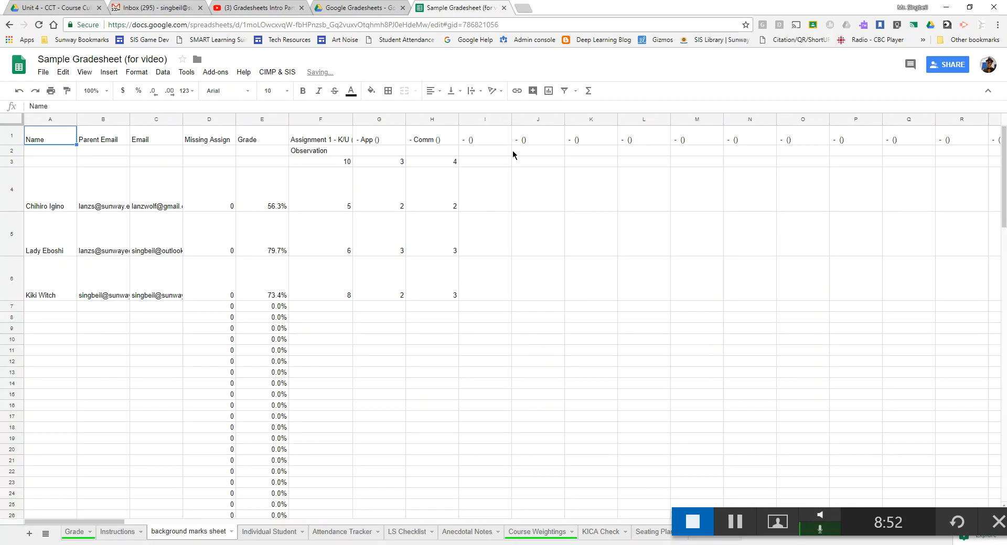
pyautogui.click(299, 140)
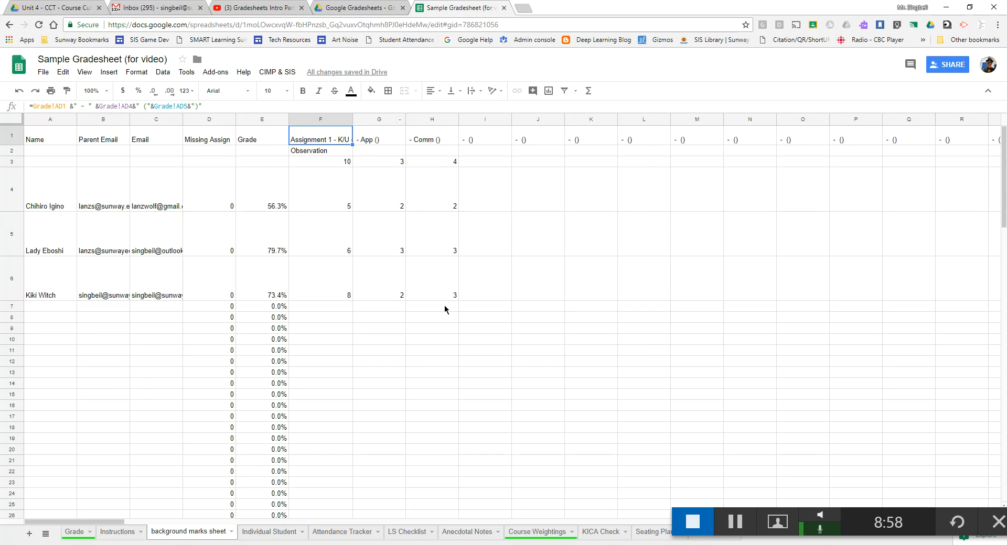
pyautogui.click(432, 330)
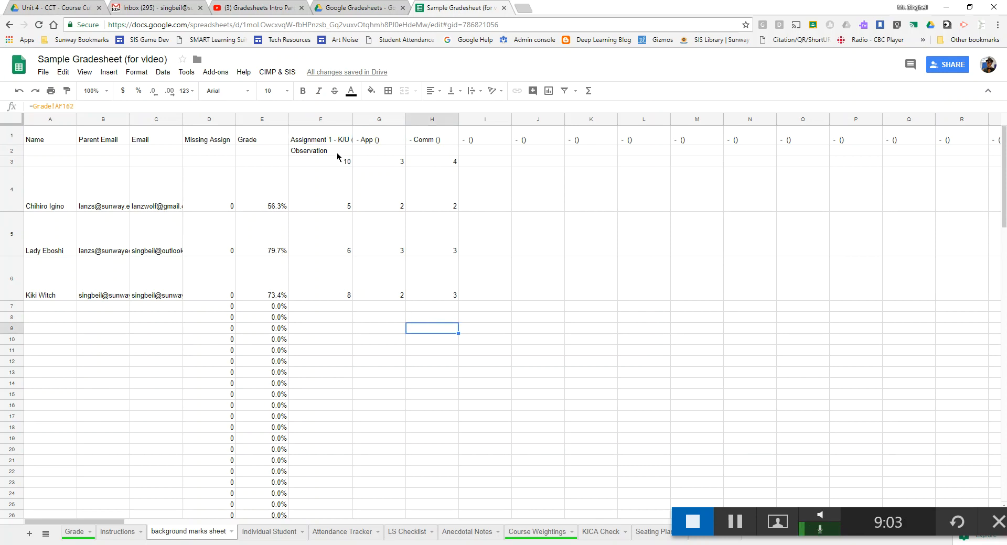
pyautogui.click(515, 317)
pyautogui.click(477, 306)
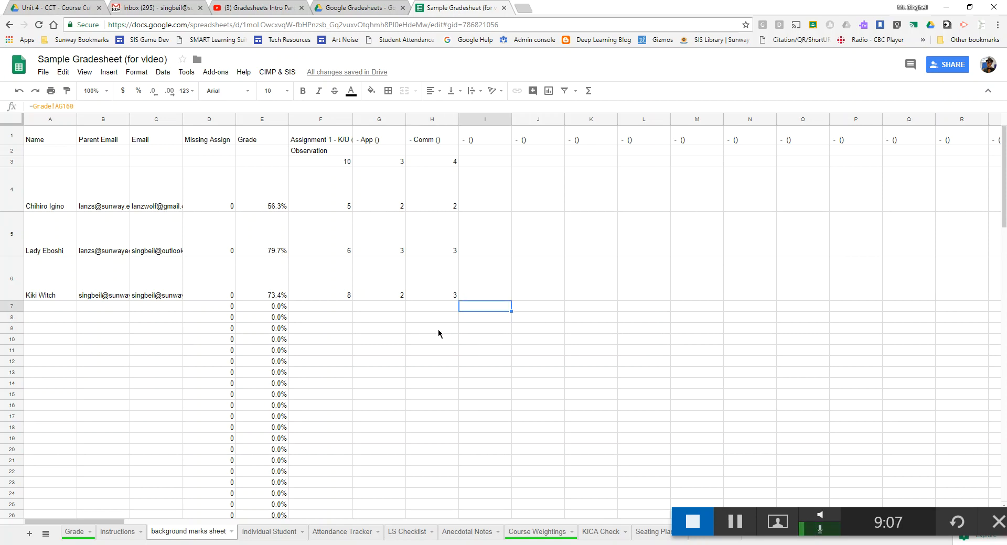
pyautogui.click(347, 140)
pyautogui.click(378, 140)
pyautogui.click(444, 142)
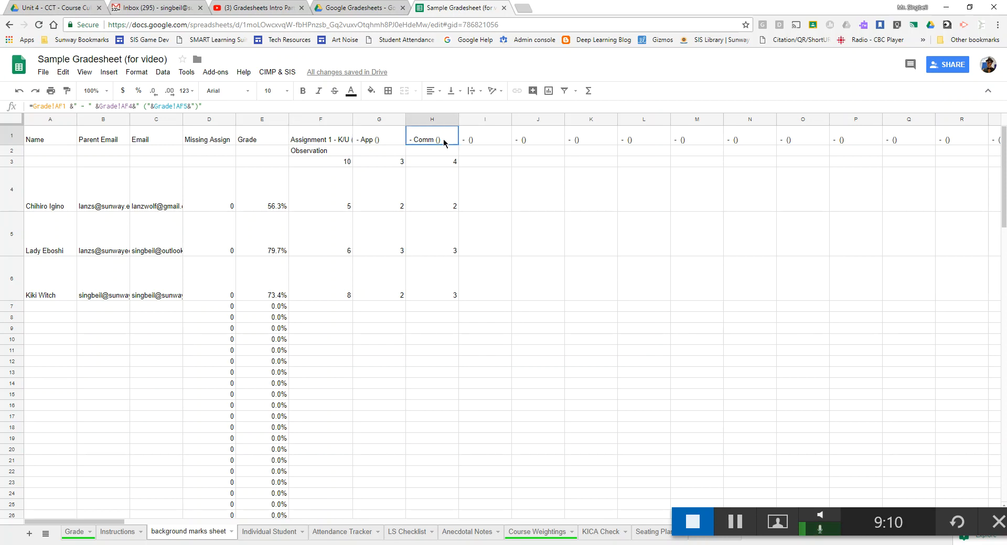
pyautogui.click(506, 183)
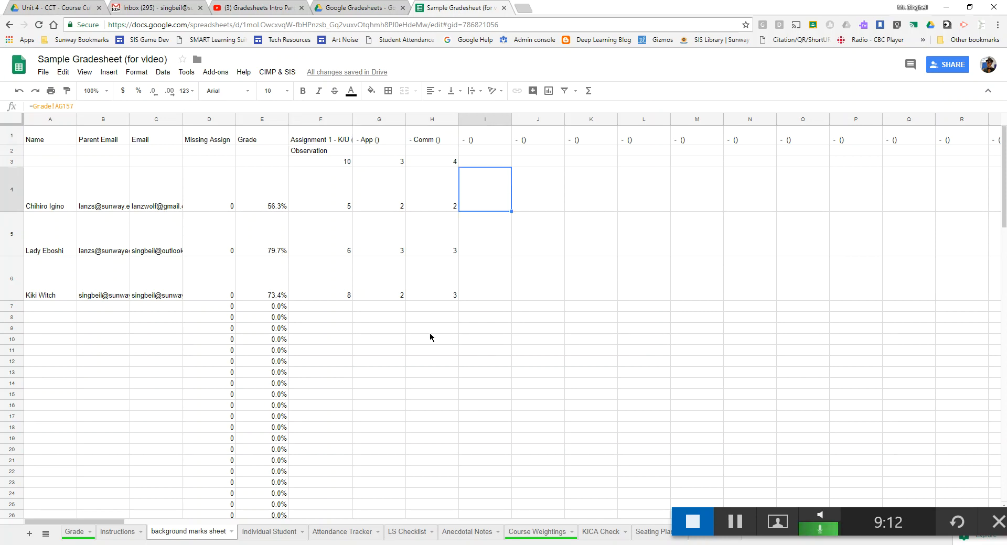